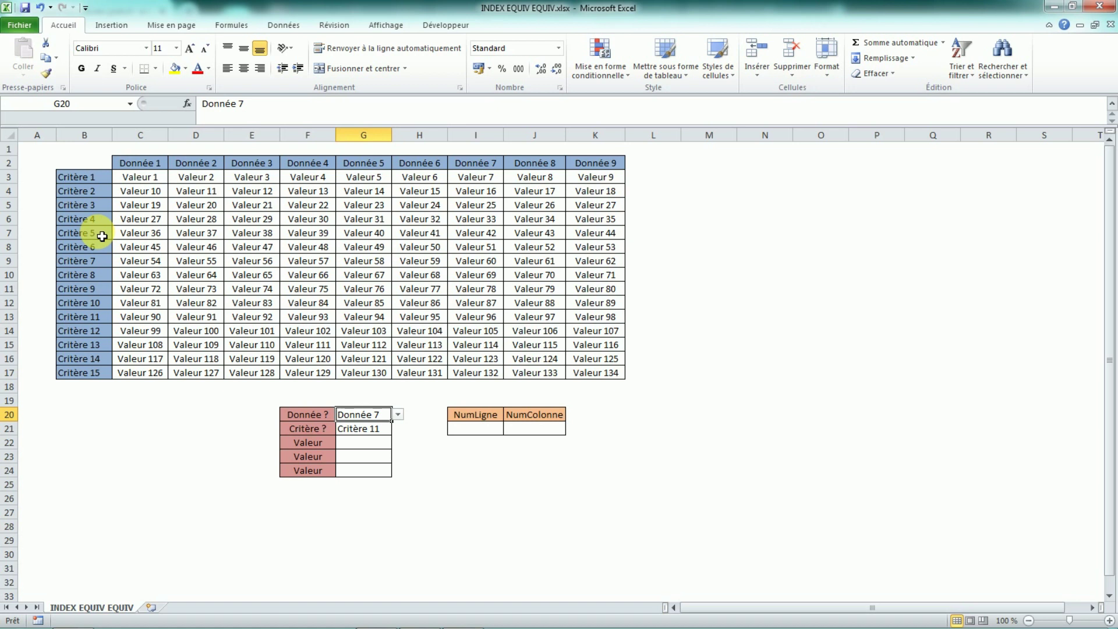
pyautogui.moveTo(107, 164); pyautogui.dragTo(589, 367)
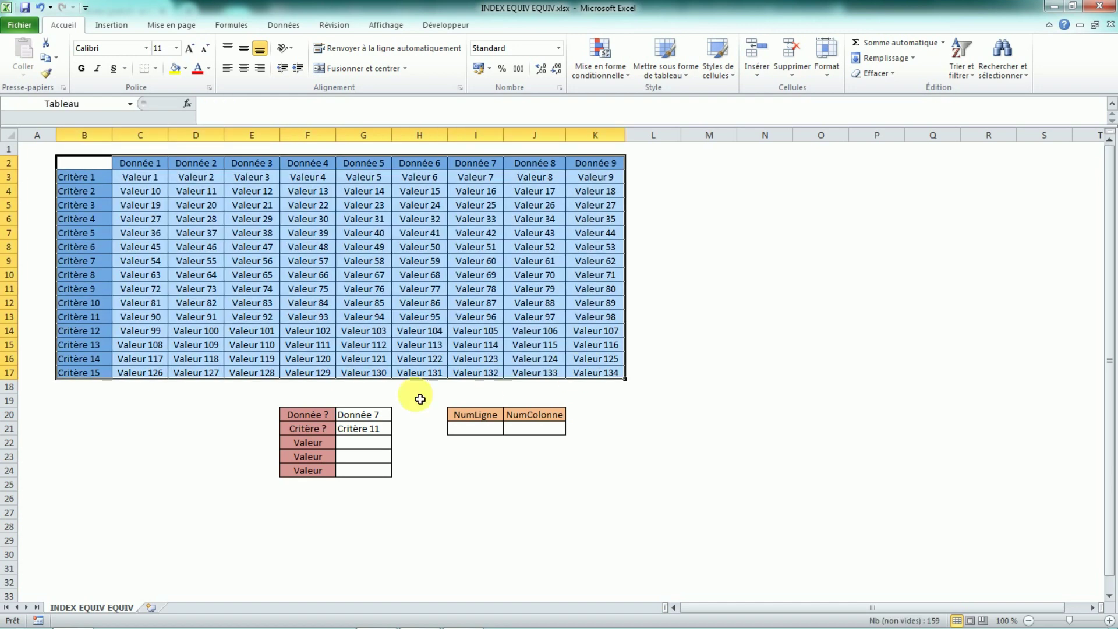
pyautogui.click(357, 416)
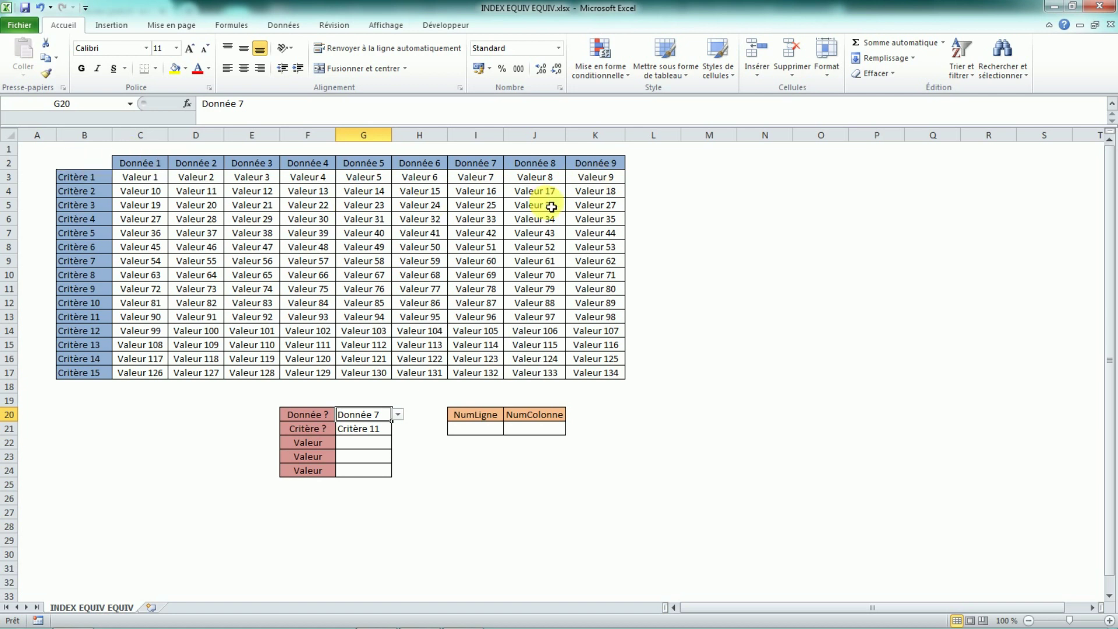
pyautogui.click(358, 430)
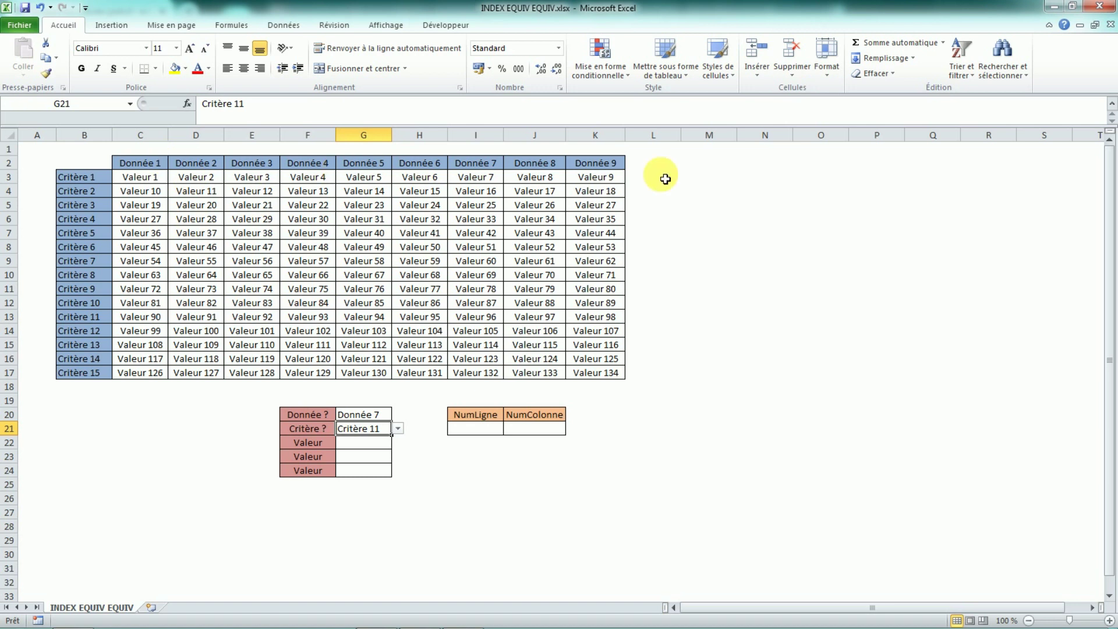
# Enter the formula =EQUIV(G21;ListeCritères;0) in cell I21 under NumLigne, using exact match
pyautogui.click(483, 432)
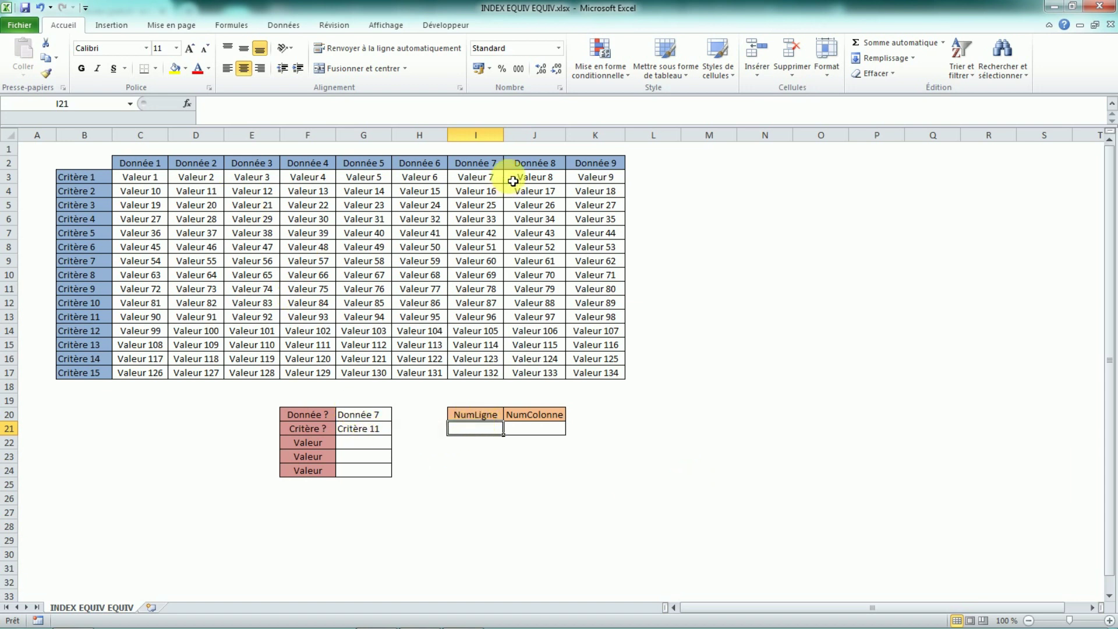
pyautogui.moveTo(84, 166); pyautogui.dragTo(531, 211)
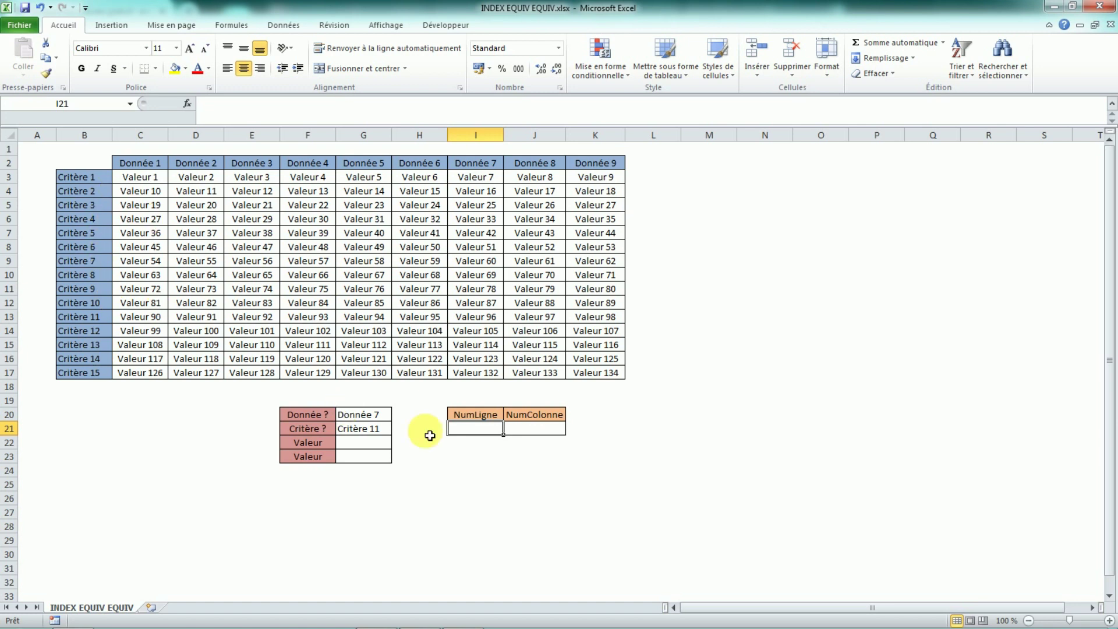
pyautogui.write('=EQUIV(')
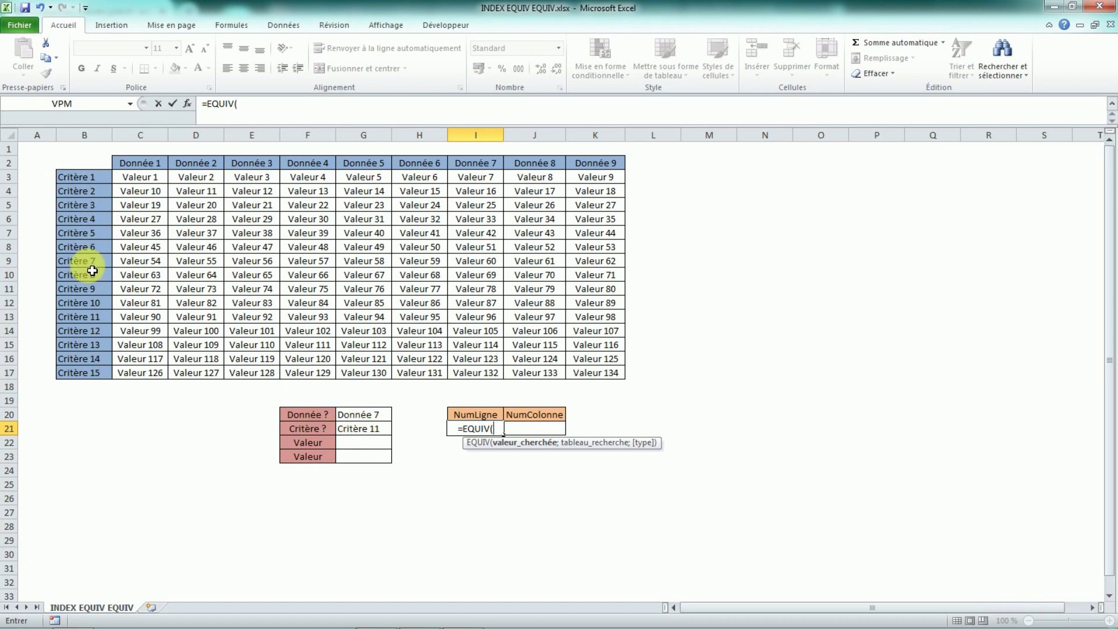
pyautogui.press('Left')
pyautogui.press('Left')
pyautogui.write(';')
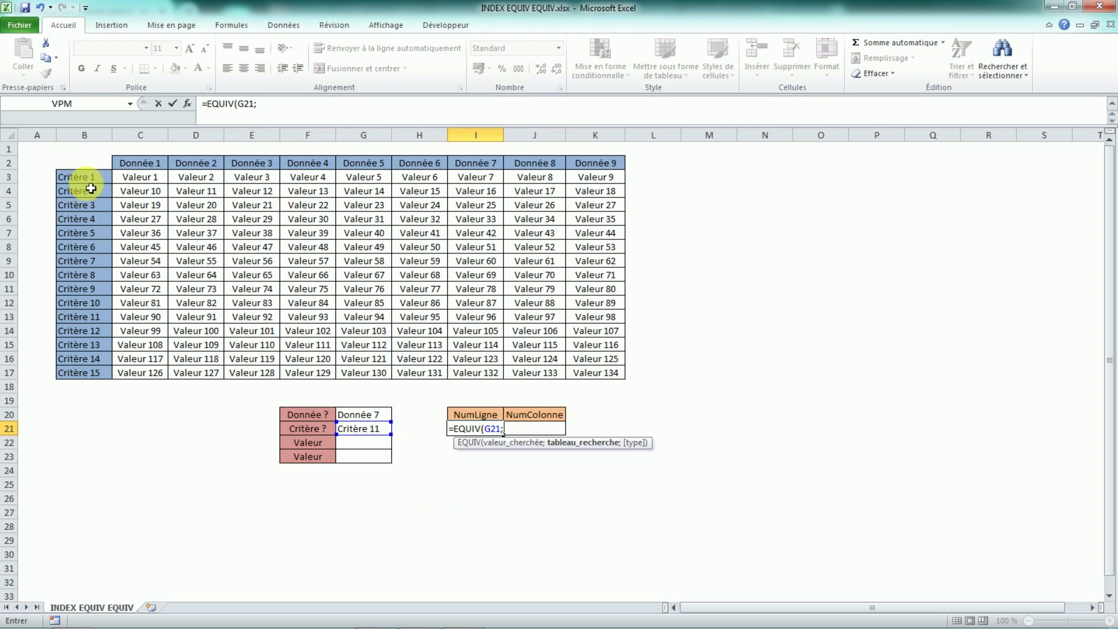
pyautogui.moveTo(93, 184); pyautogui.dragTo(88, 373)
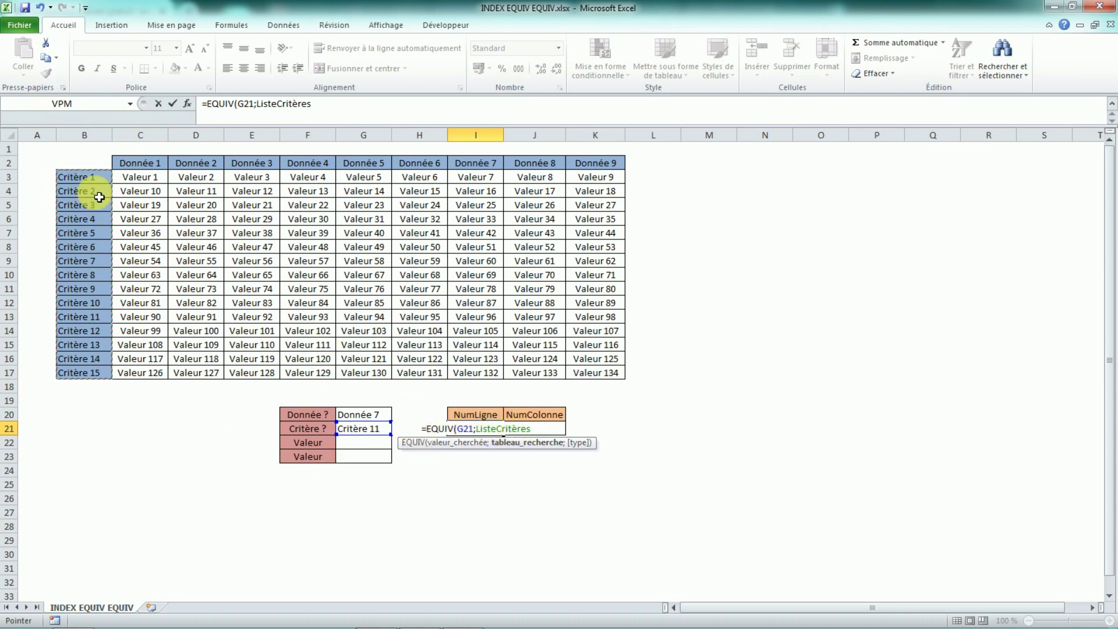
pyautogui.moveTo(93, 182); pyautogui.dragTo(80, 374)
pyautogui.write(';')
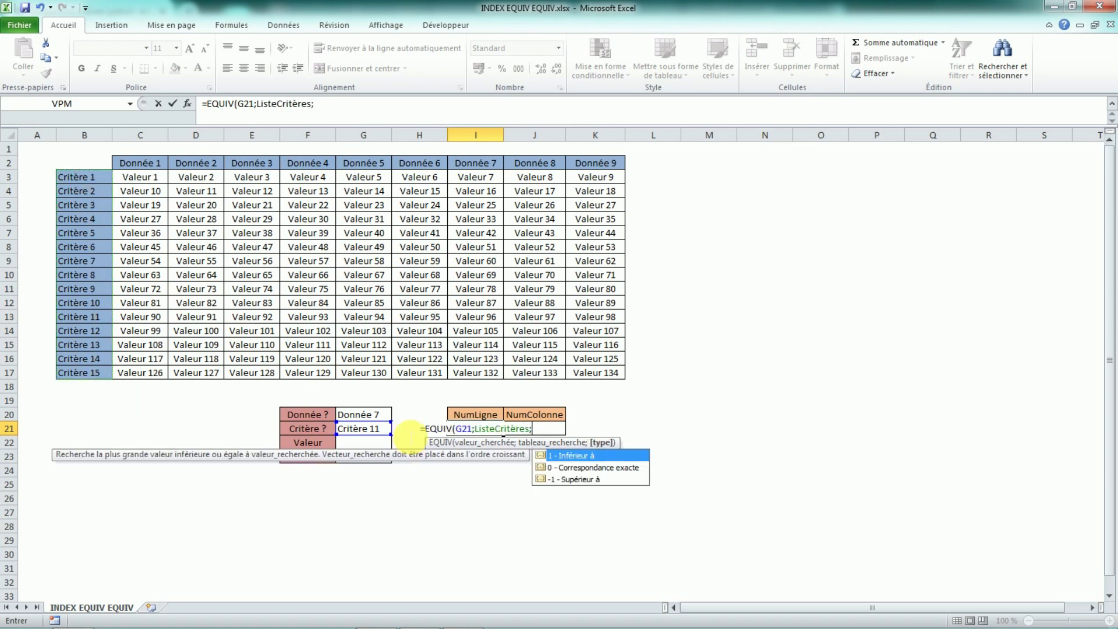
pyautogui.doubleClick(588, 468)
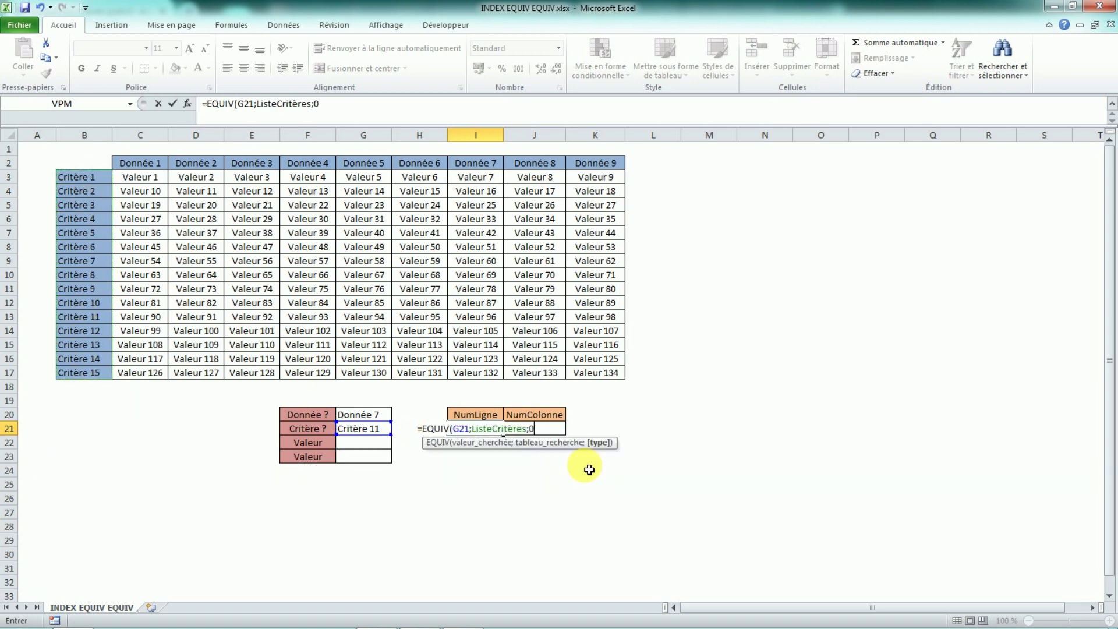
pyautogui.press('Return')
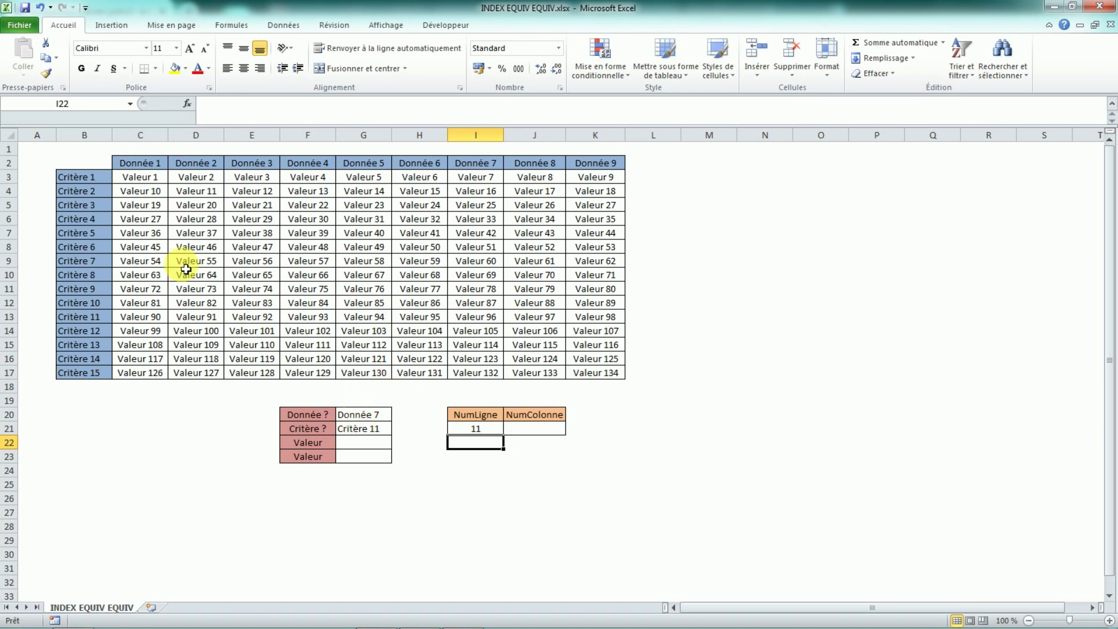
# Replace the lookup range in the NumLigne formula in I21 with B2:B17, making it =EQUIV(G21;B2:B17;0)
pyautogui.moveTo(87, 180); pyautogui.dragTo(89, 367)
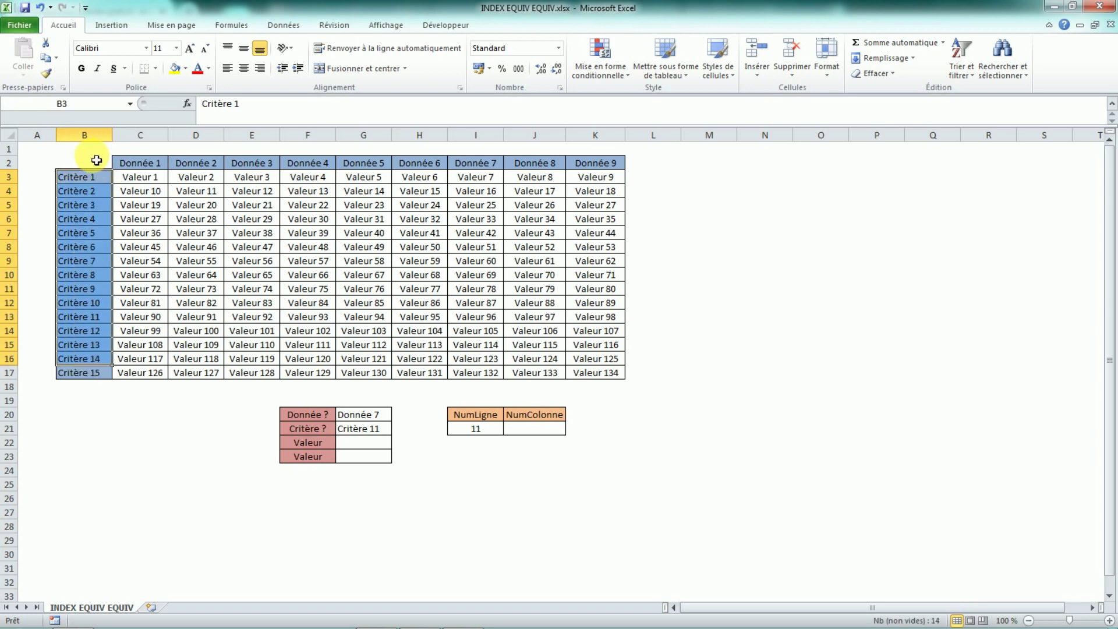
pyautogui.moveTo(93, 152); pyautogui.dragTo(91, 374)
pyautogui.click(489, 431)
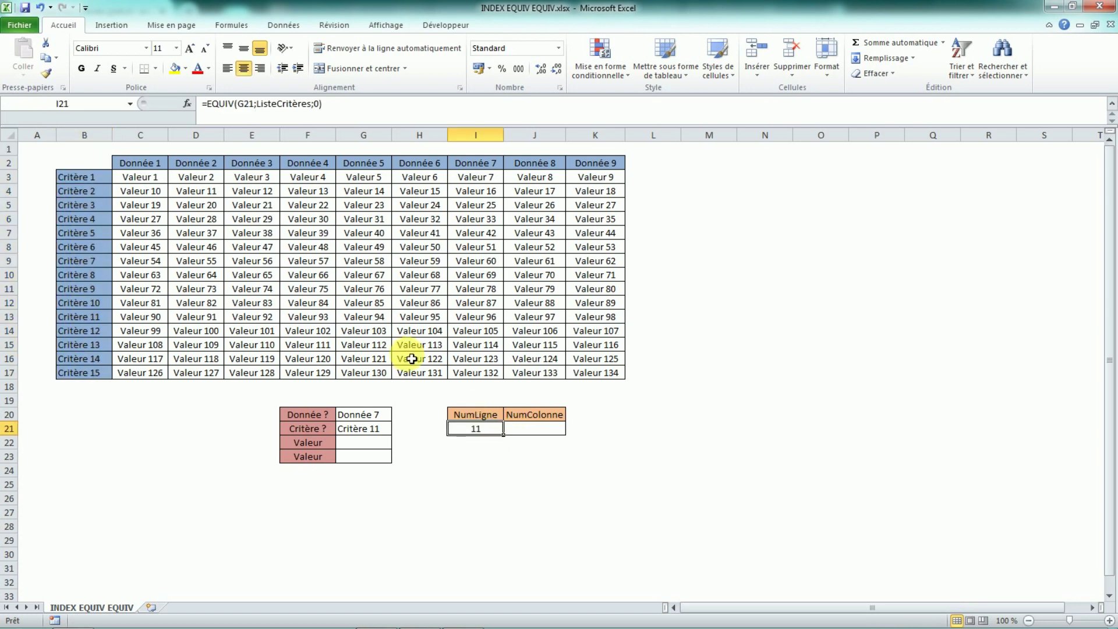
pyautogui.moveTo(257, 105); pyautogui.dragTo(315, 109)
pyautogui.press('Delete')
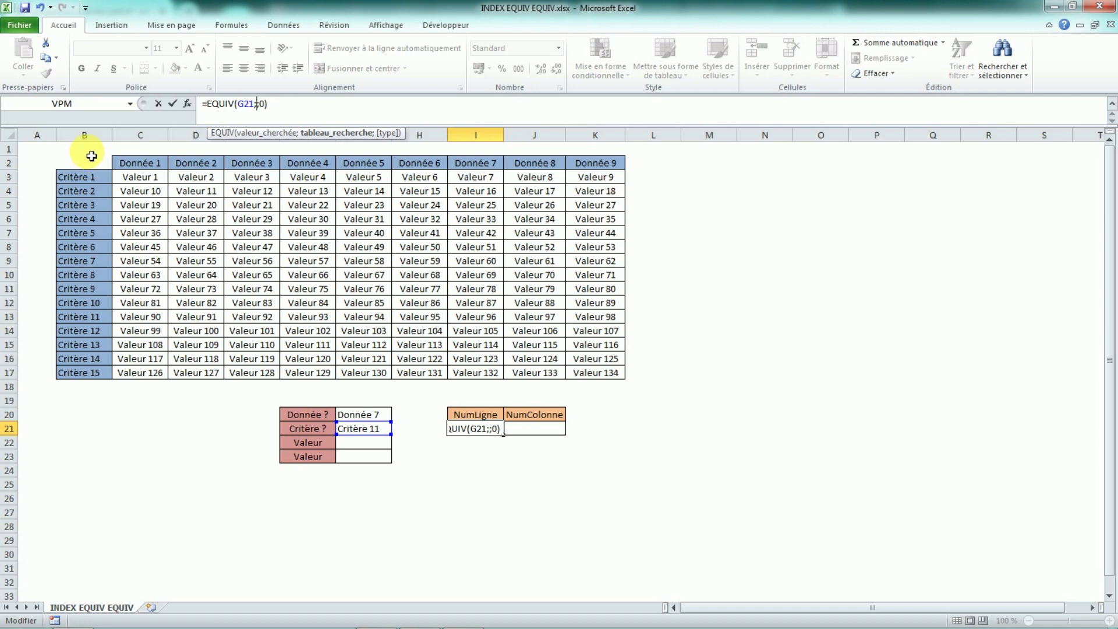
pyautogui.moveTo(91, 156); pyautogui.dragTo(107, 385)
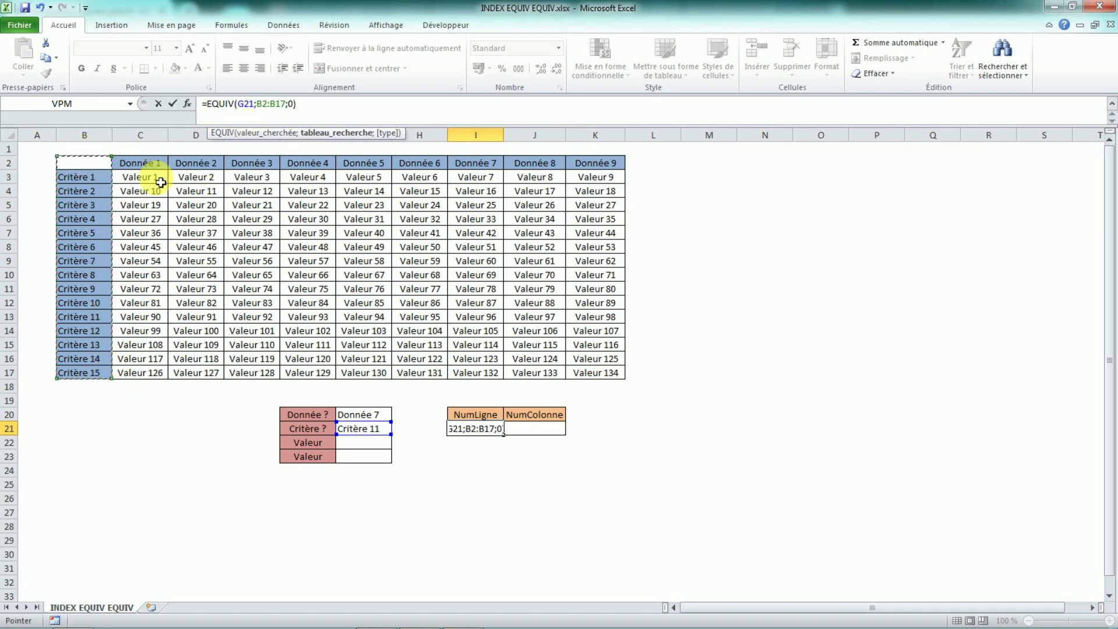
pyautogui.press('Return')
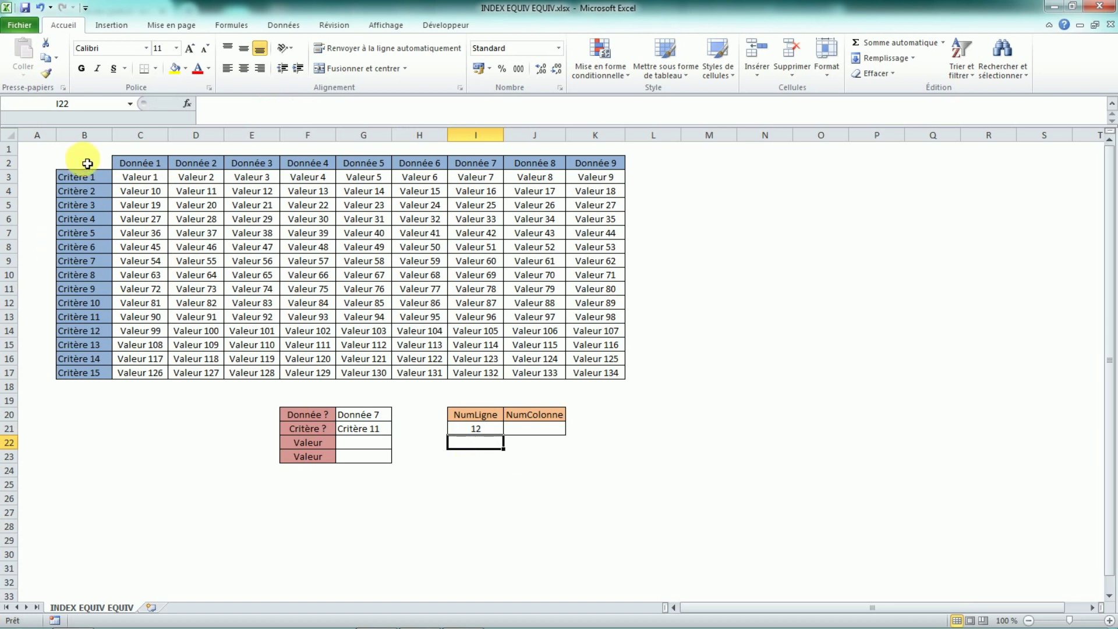
# Examine the criteria column and header row with and without the blank corner cell, and the table body C3:K17
pyautogui.moveTo(86, 166); pyautogui.dragTo(95, 317)
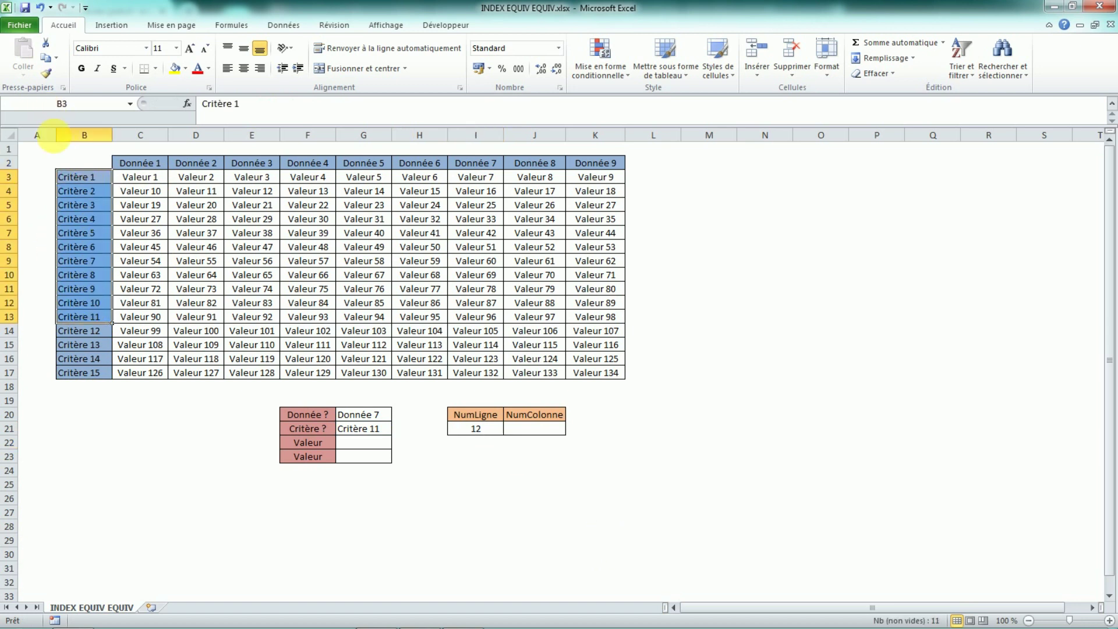
pyautogui.moveTo(82, 164); pyautogui.dragTo(91, 322)
pyautogui.click(178, 261)
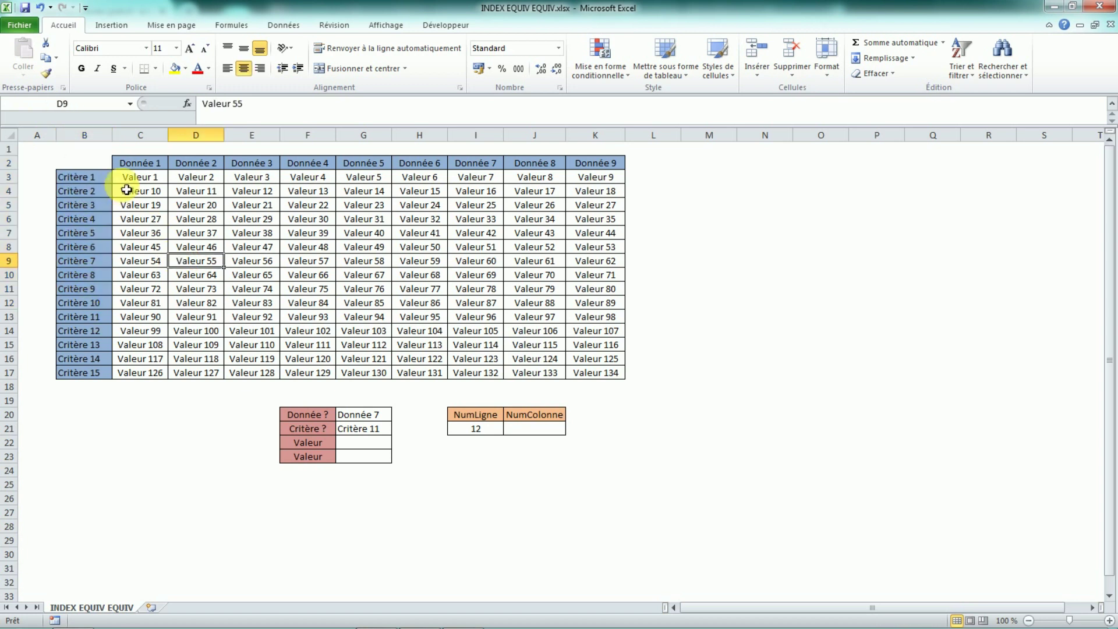
pyautogui.moveTo(127, 183); pyautogui.dragTo(599, 377)
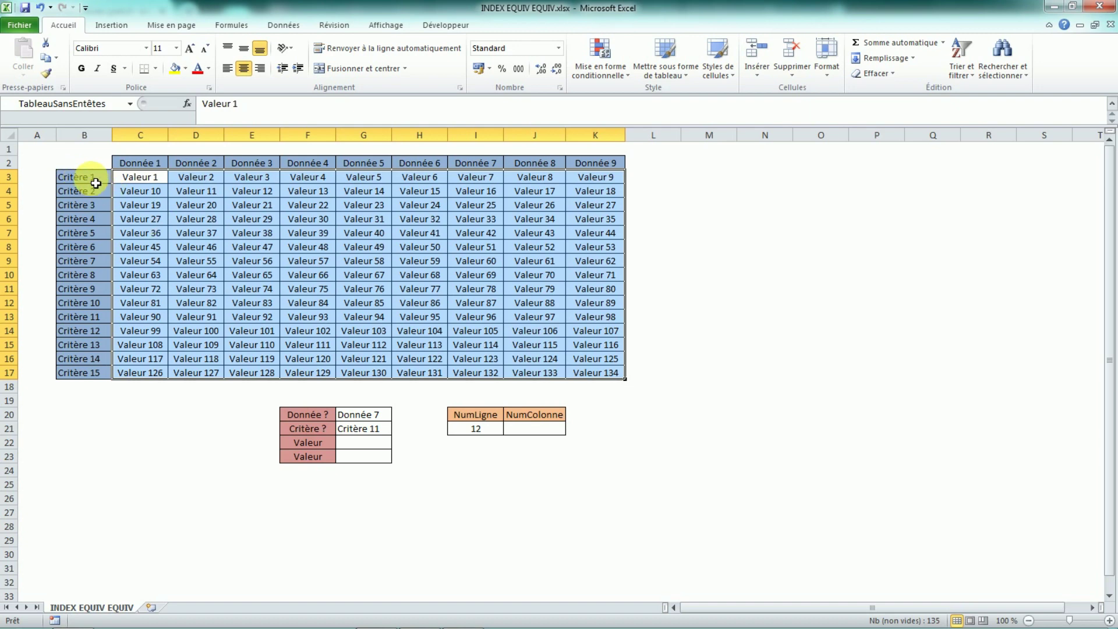
pyautogui.moveTo(94, 179); pyautogui.dragTo(85, 349)
pyautogui.moveTo(140, 163); pyautogui.dragTo(229, 164)
pyautogui.click(139, 175)
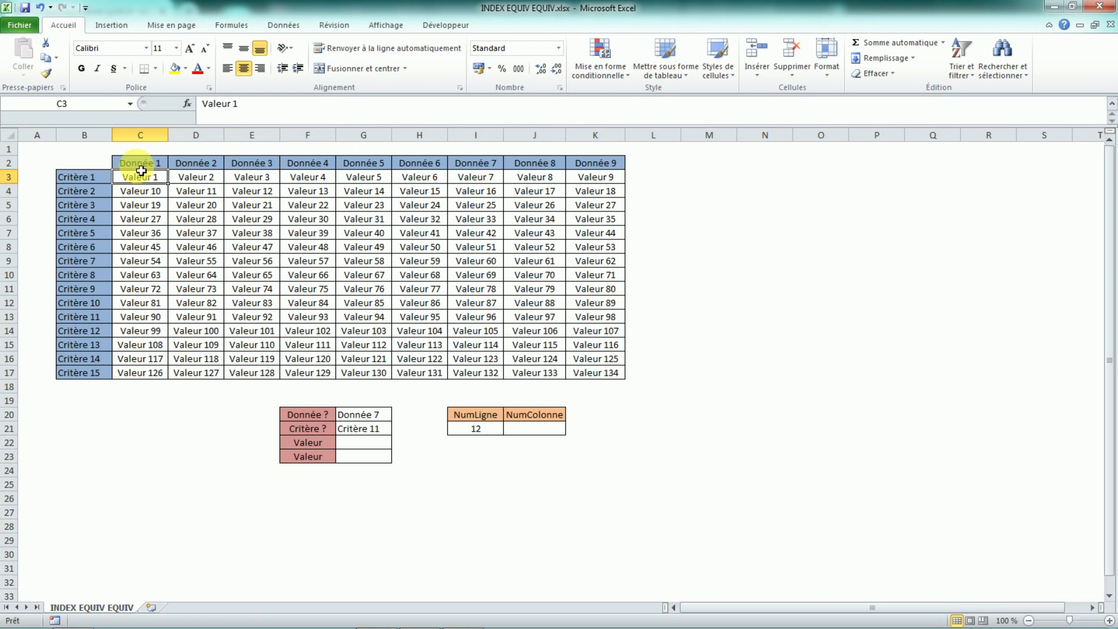
pyautogui.moveTo(141, 166); pyautogui.dragTo(594, 163)
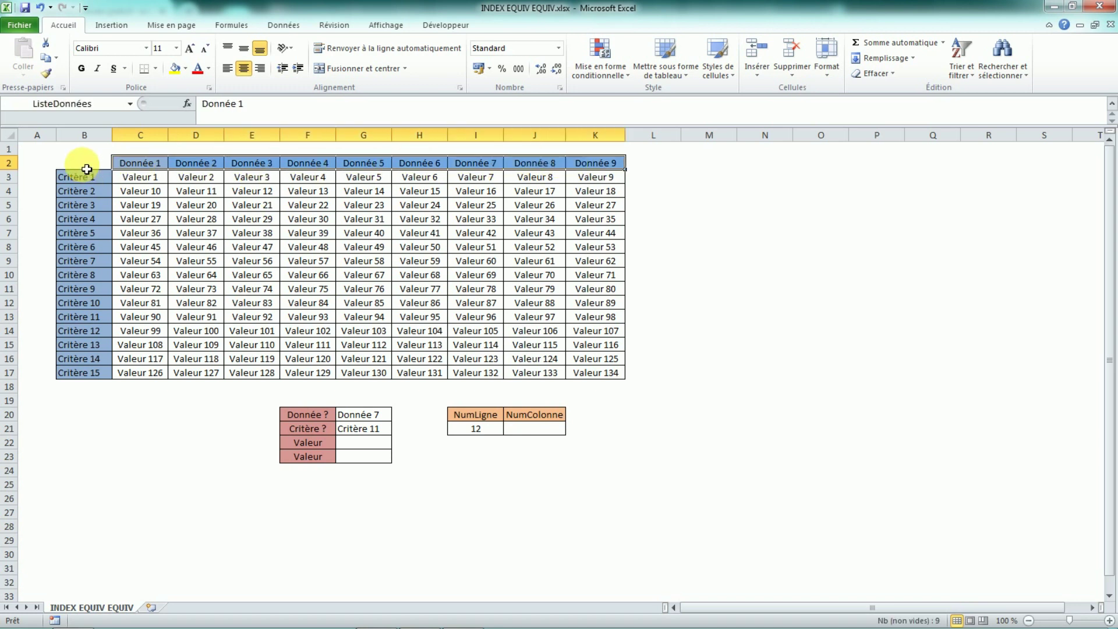
pyautogui.moveTo(139, 177); pyautogui.dragTo(580, 372)
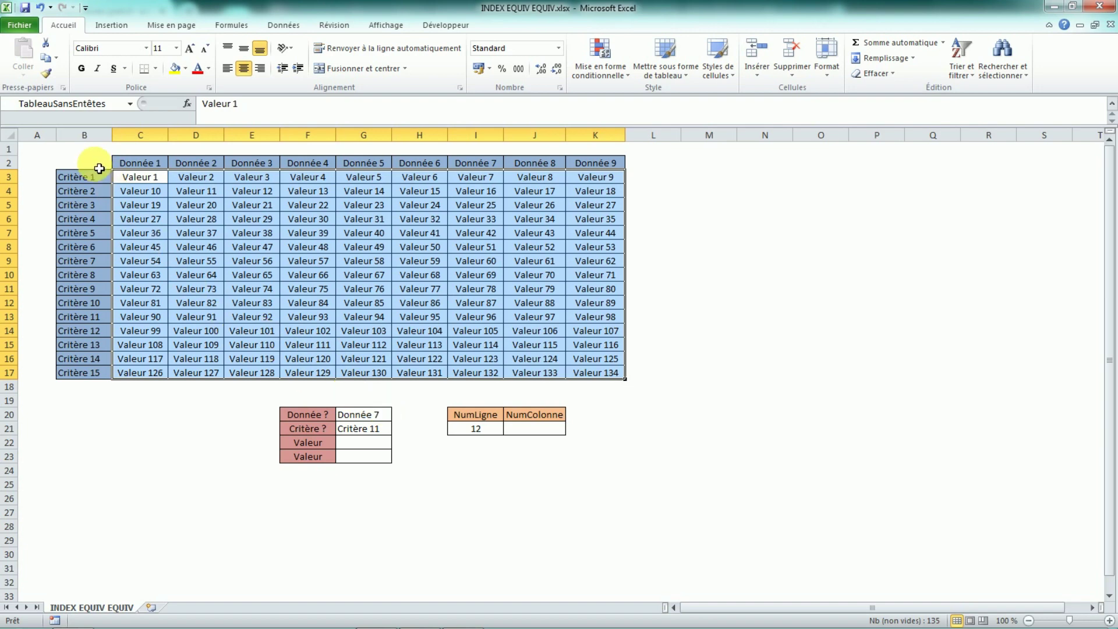
pyautogui.moveTo(96, 167); pyautogui.dragTo(591, 164)
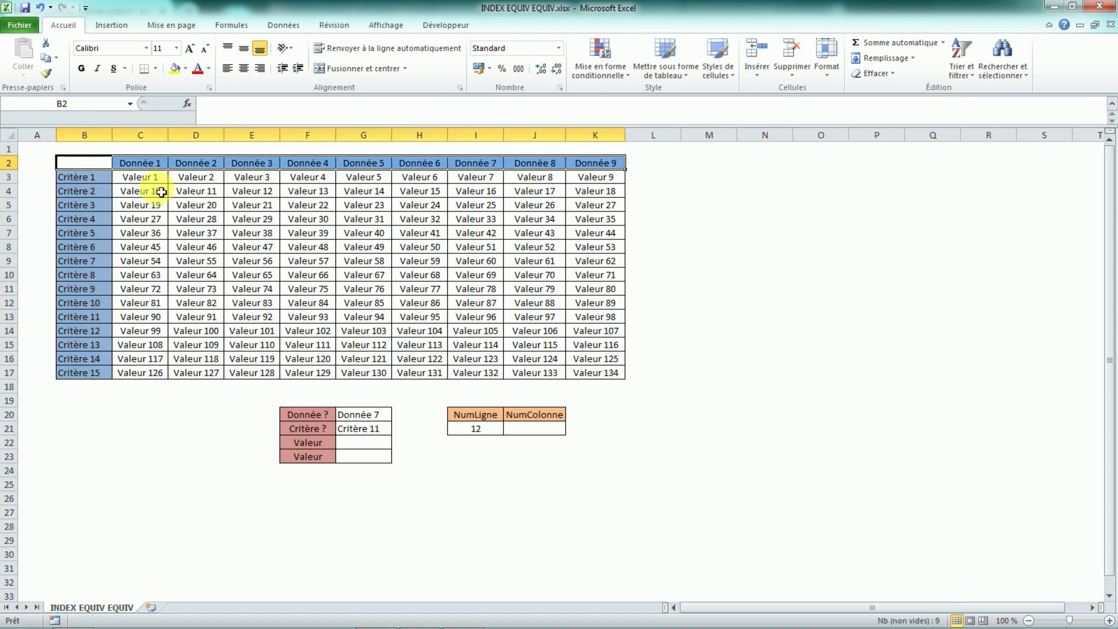
pyautogui.click(144, 169)
pyautogui.moveTo(146, 178); pyautogui.dragTo(591, 373)
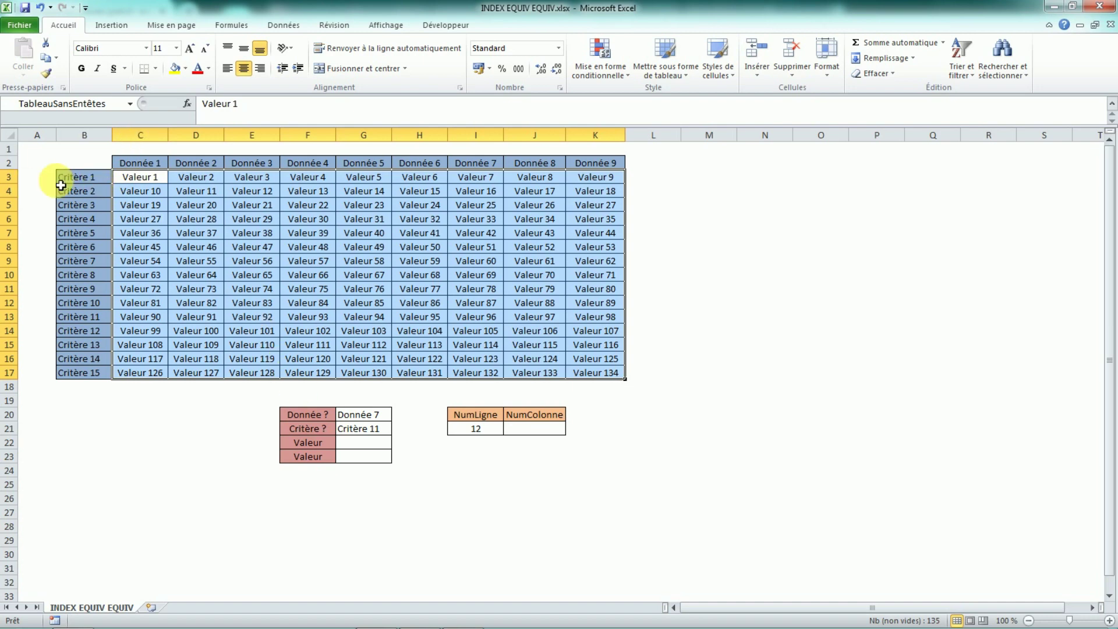
pyautogui.click(262, 287)
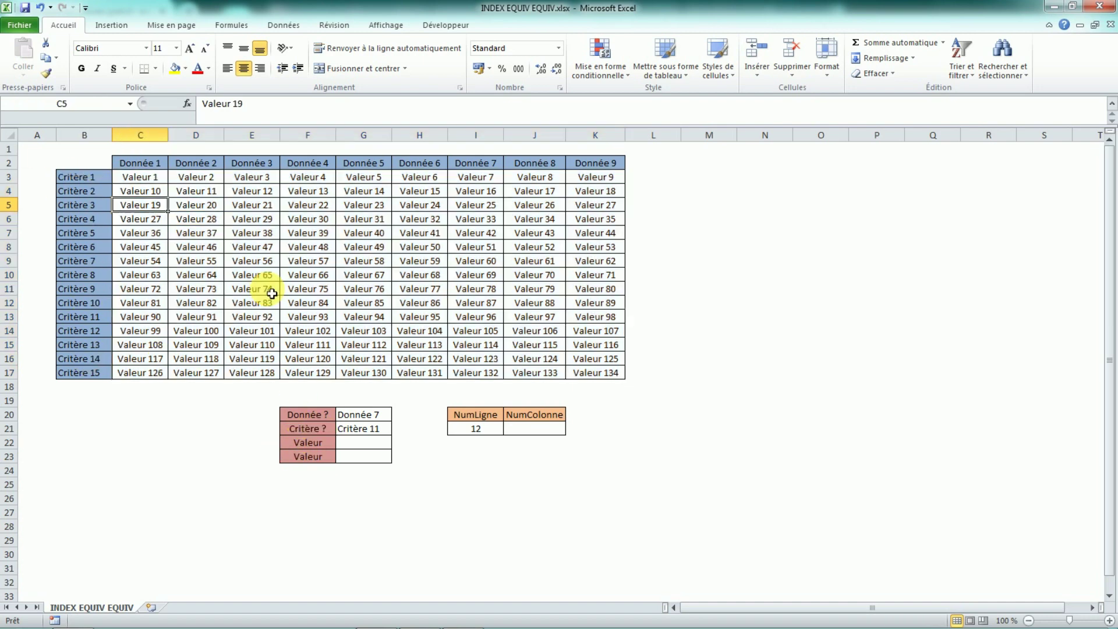
# Enter =EQUIV(G20;ListeDonnées;0) in cell J21 under NumColonne, and check it by counting the headers from Donnée 1 to Donnée 7
pyautogui.click(543, 431)
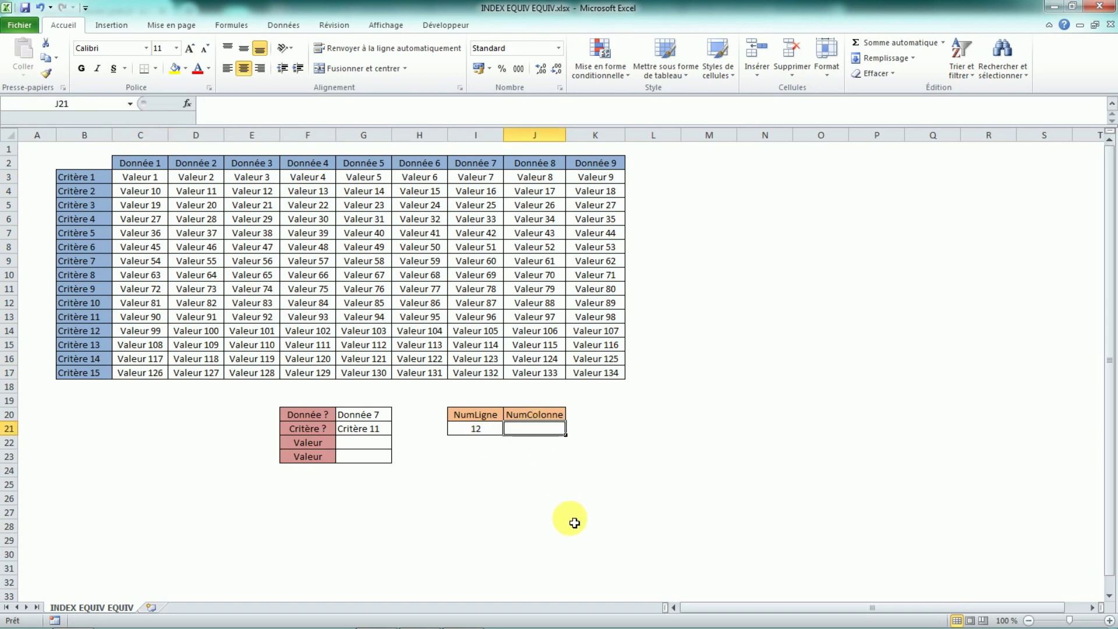
pyautogui.write('=')
pyautogui.press('capslock')
pyautogui.write('EQUIV')
pyautogui.press('capslock')
pyautogui.write('(')
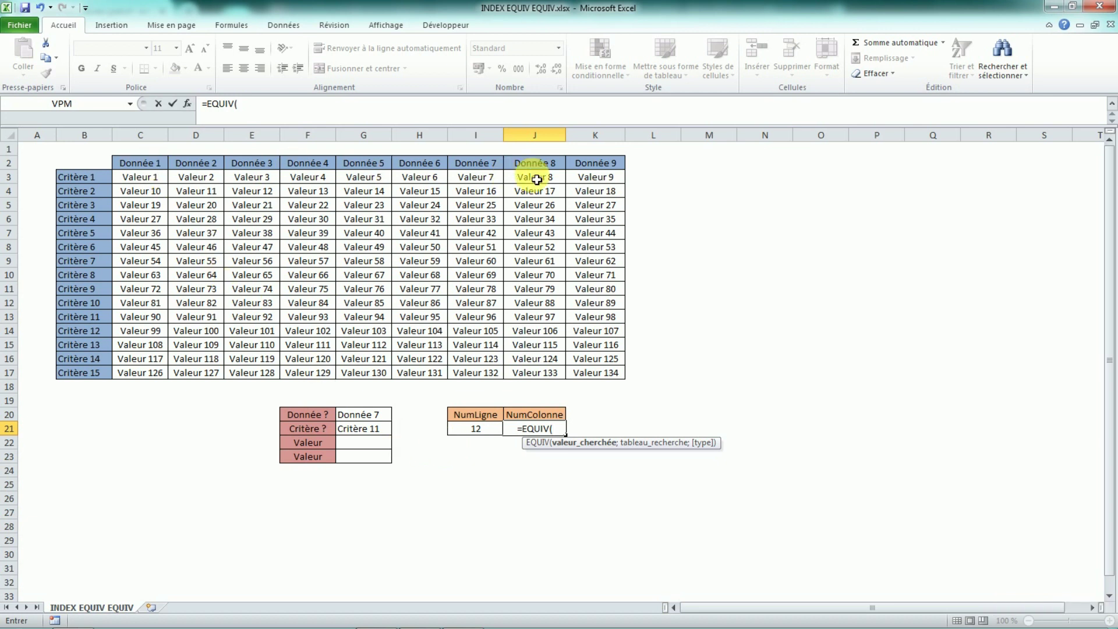
pyautogui.click(358, 419)
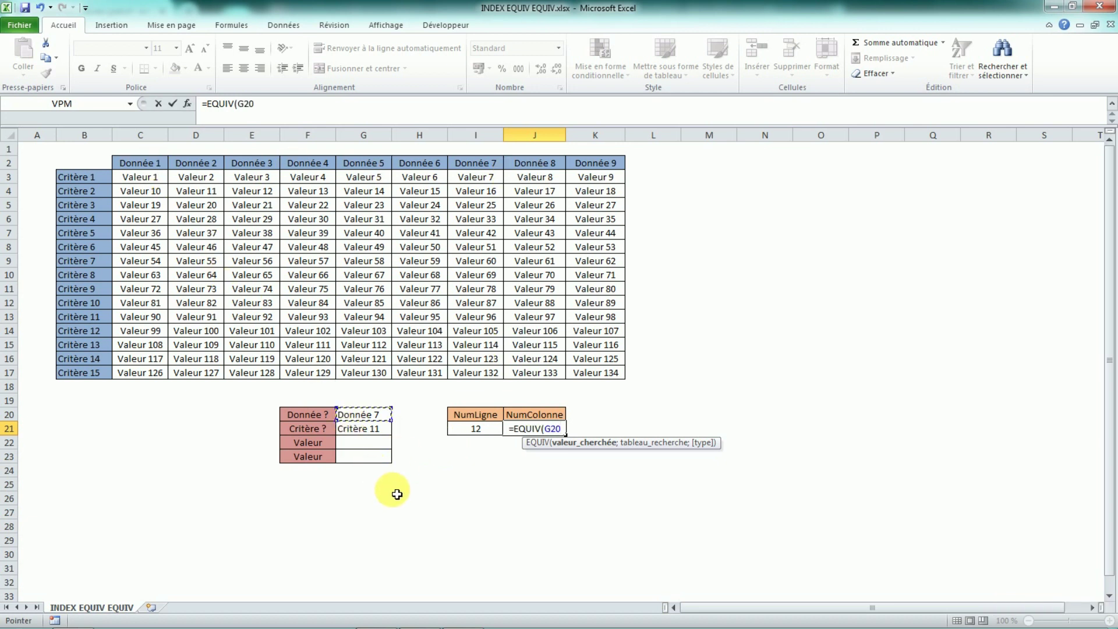
pyautogui.write(';')
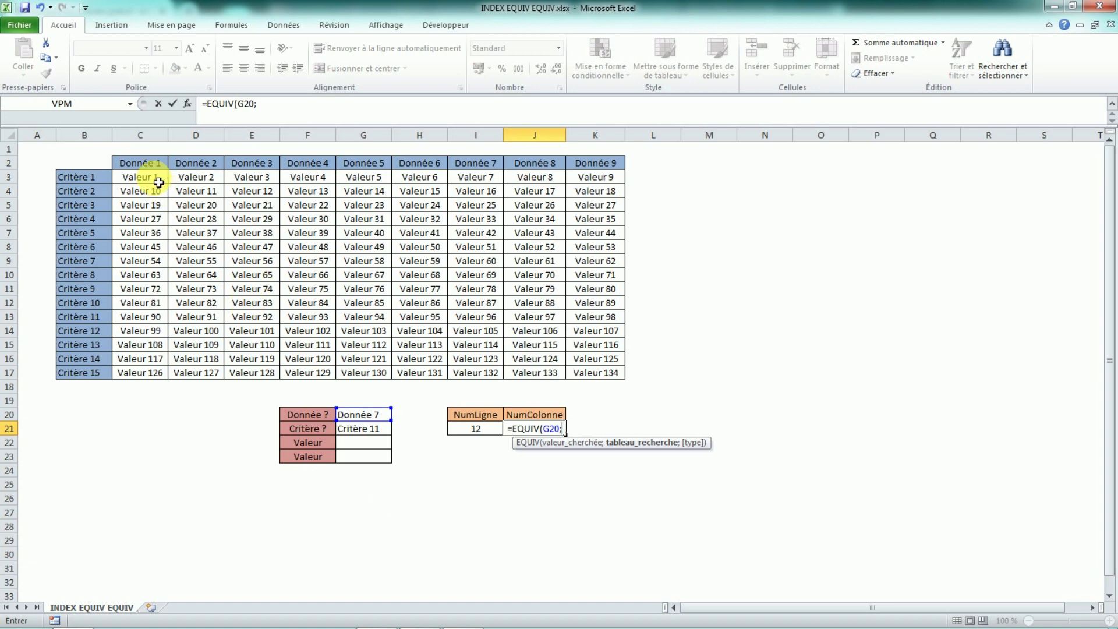
pyautogui.click(147, 167)
pyautogui.moveTo(147, 167); pyautogui.dragTo(542, 167)
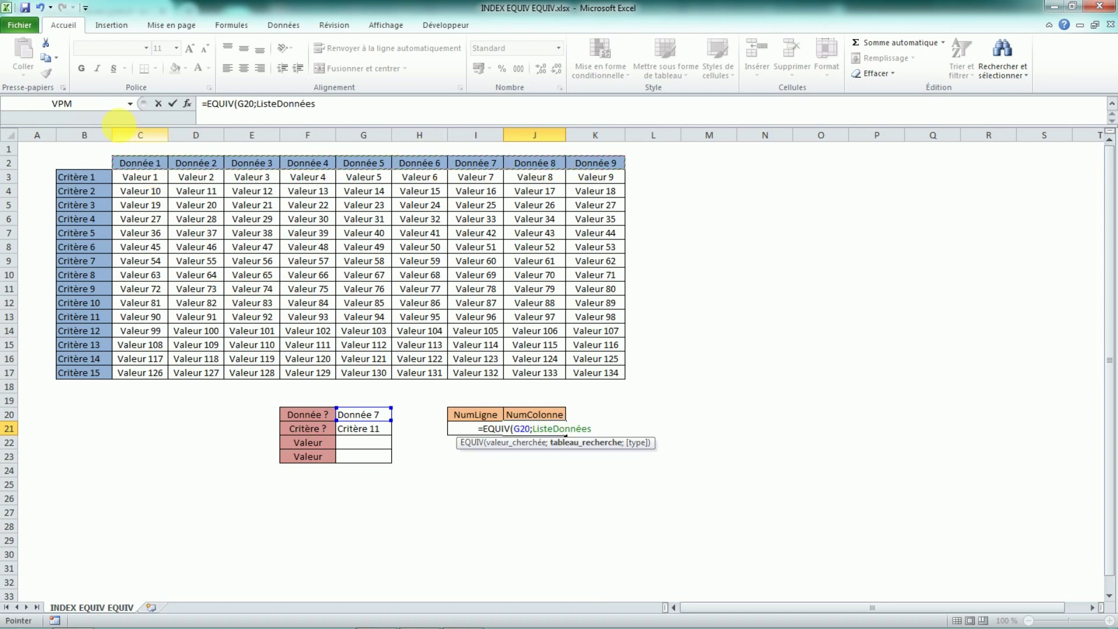
pyautogui.write(';')
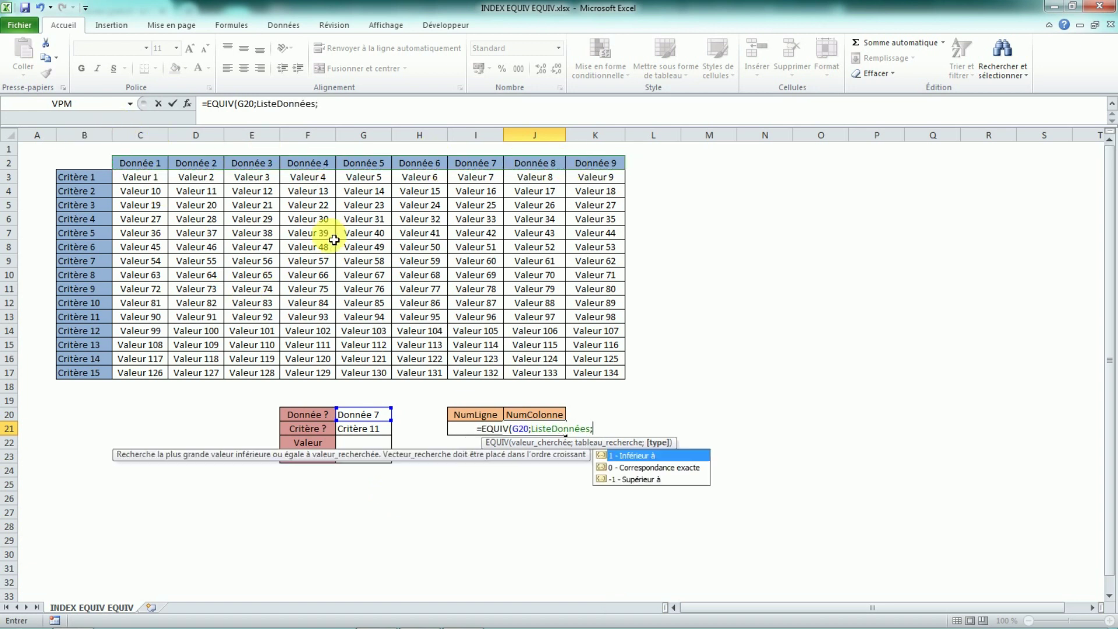
pyautogui.write('0')
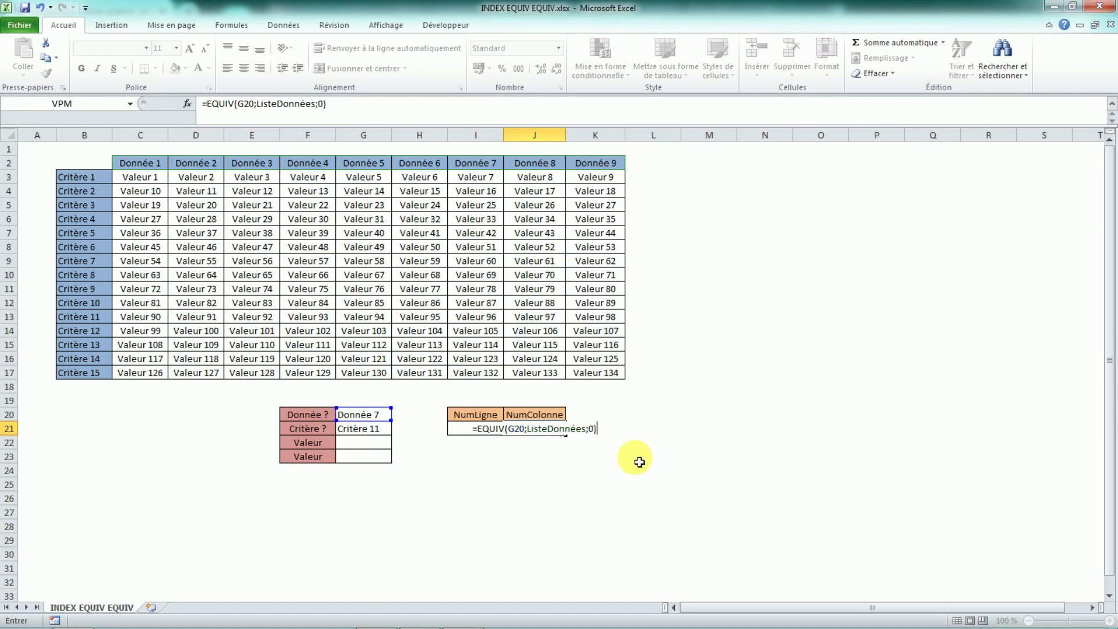
pyautogui.press('Return')
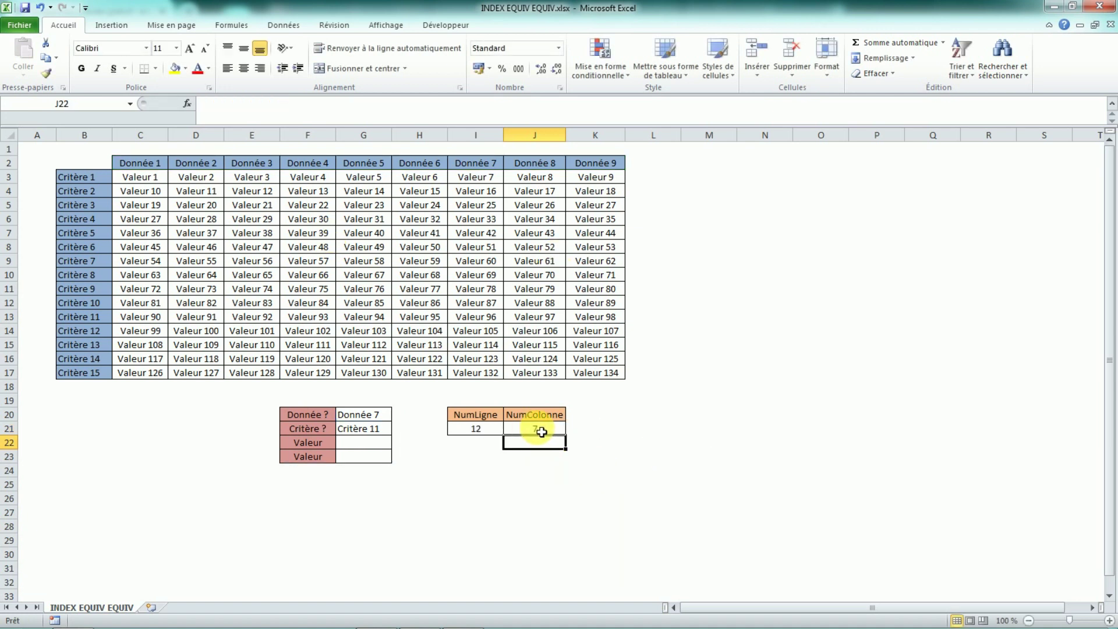
pyautogui.click(155, 169)
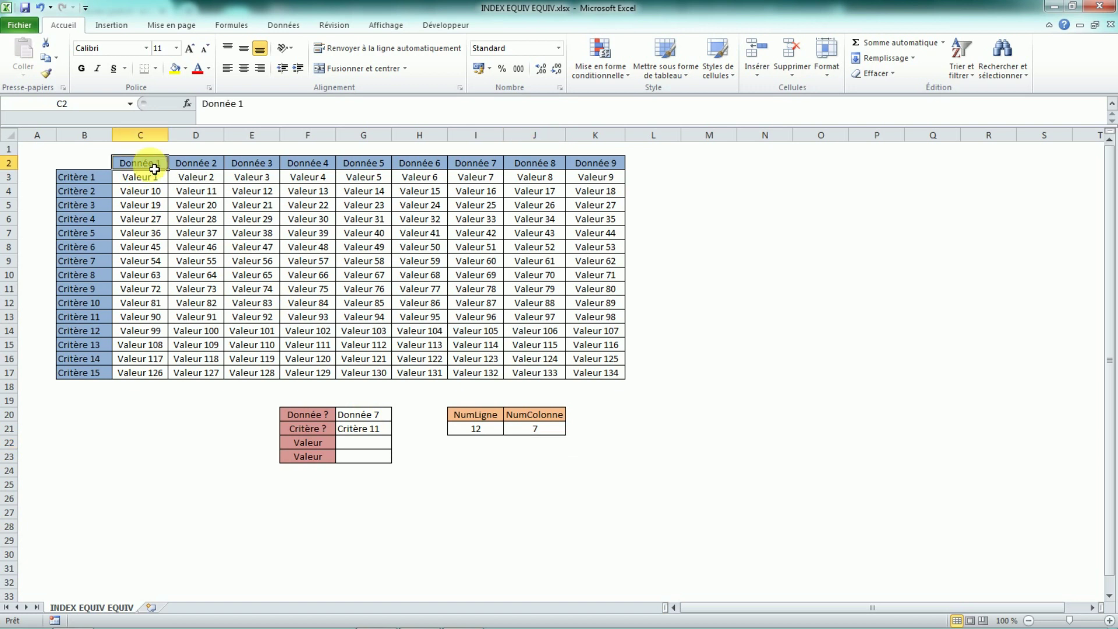
pyautogui.moveTo(154, 169); pyautogui.dragTo(471, 165)
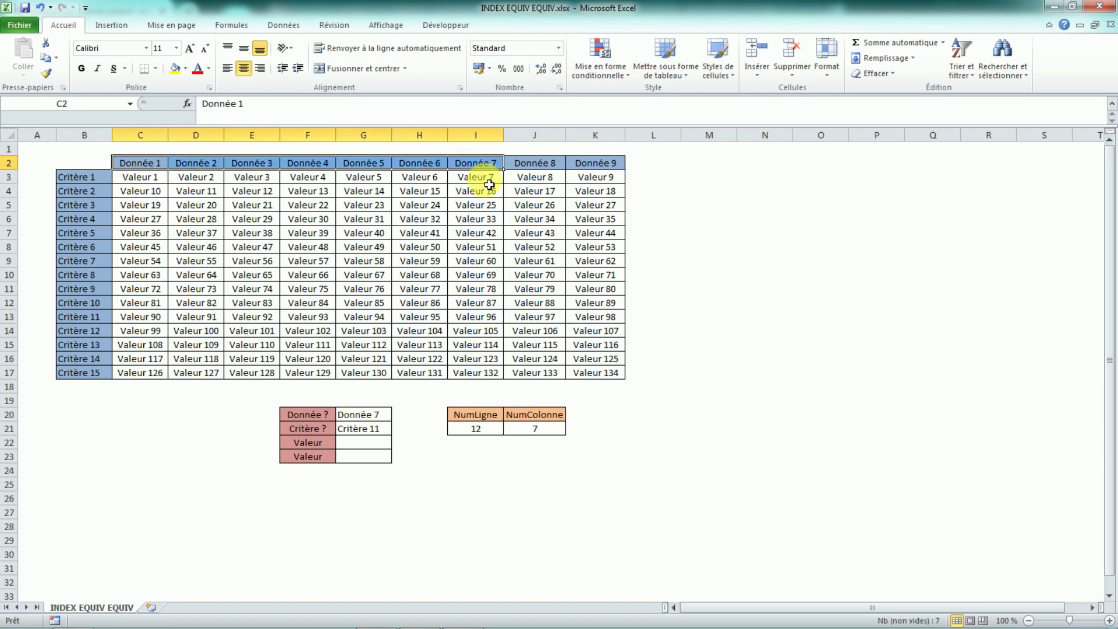
# Check the ListeDonnées header row, and rename the Donnée 7 header in I2 as Donnée ABRA
pyautogui.click(482, 165)
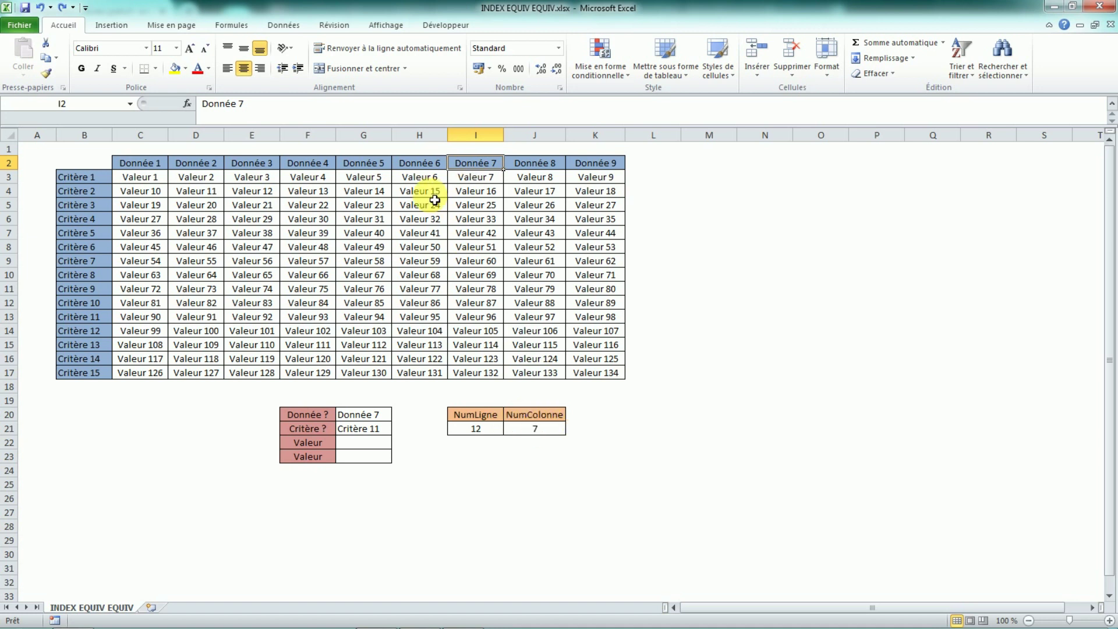
pyautogui.moveTo(139, 162); pyautogui.dragTo(600, 165)
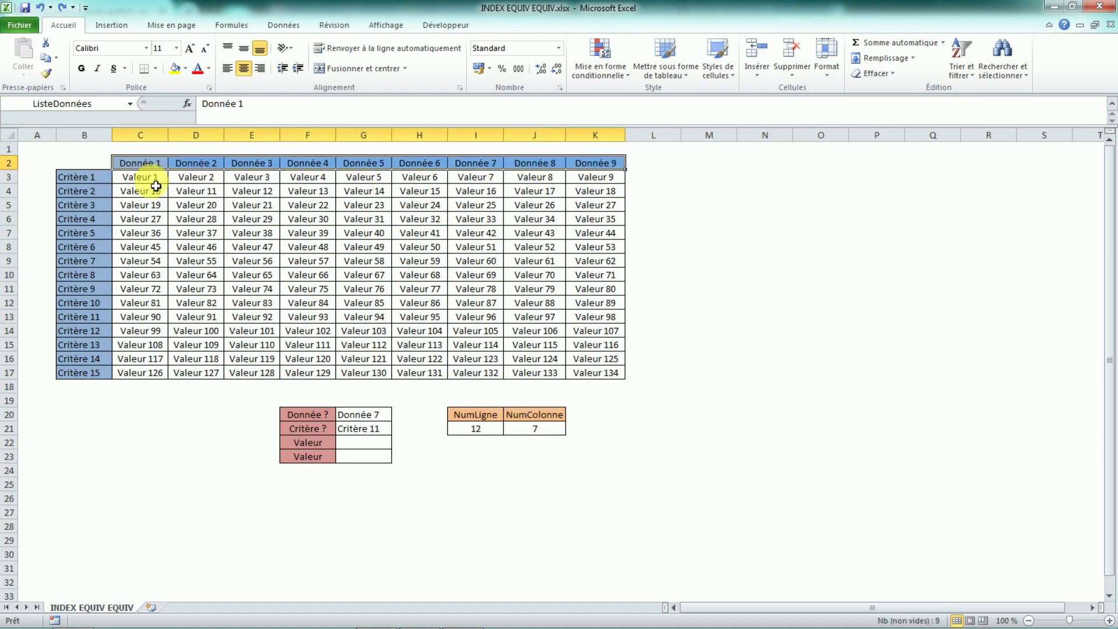
pyautogui.click(493, 168)
pyautogui.doubleClick(241, 104)
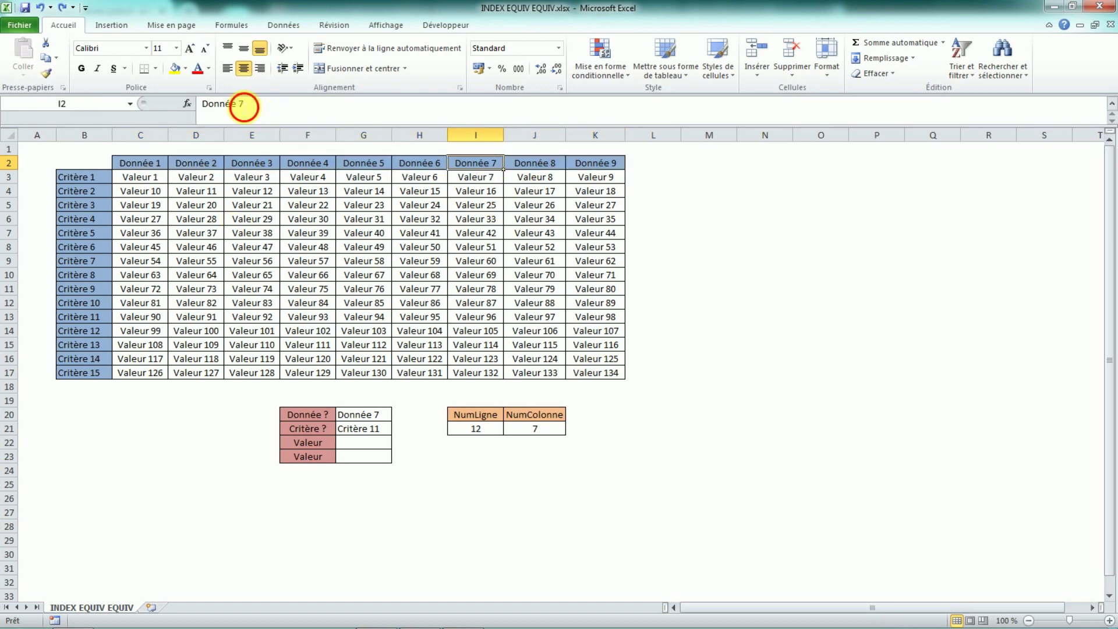
pyautogui.write('ABRA')
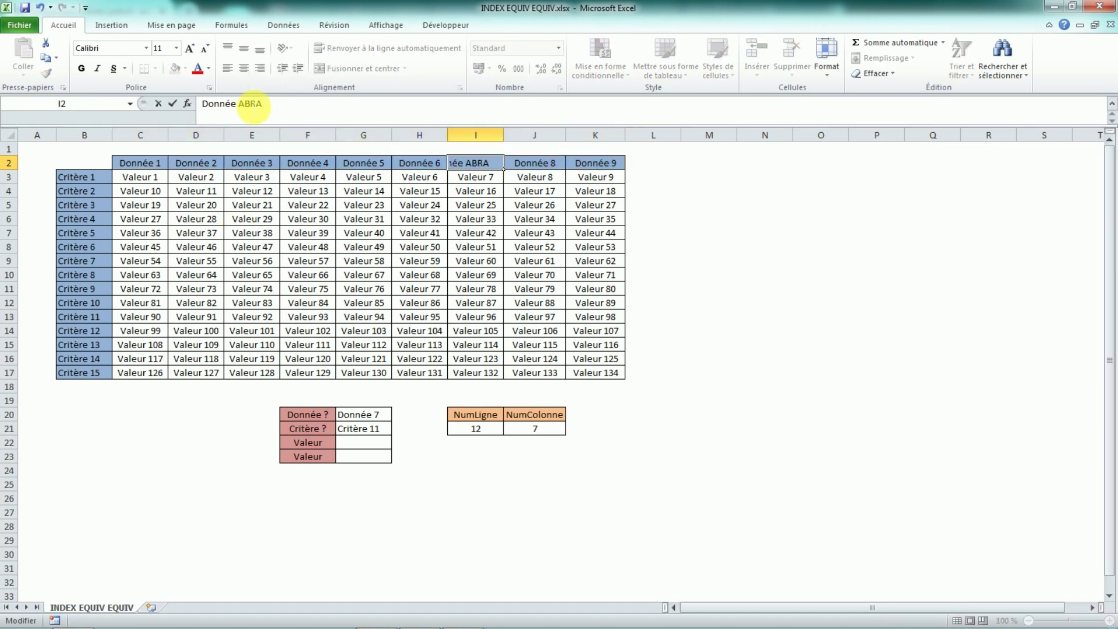
pyautogui.press('Return')
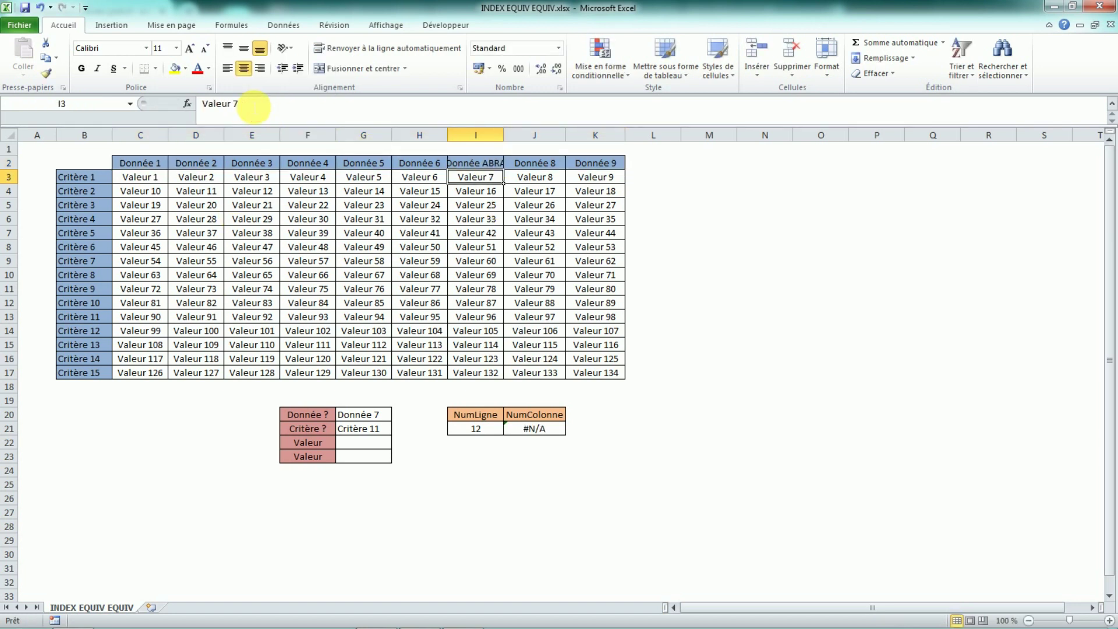
# Choose Donnée ABRA as the data item in G20, and check it against the header row C2:K2
pyautogui.click(368, 414)
pyautogui.click(396, 415)
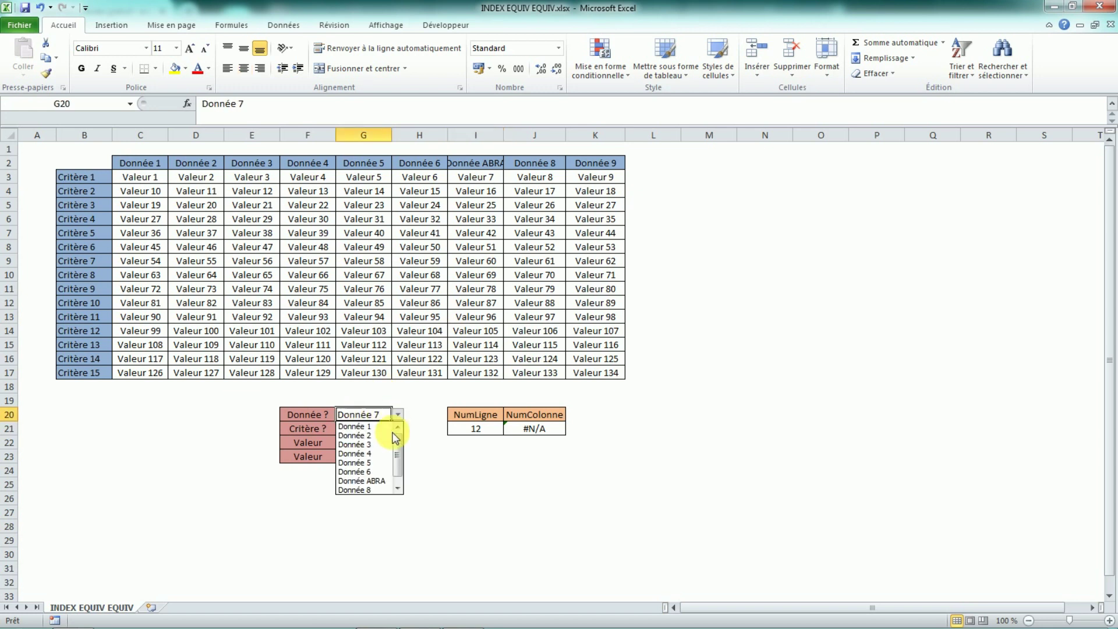
pyautogui.click(387, 477)
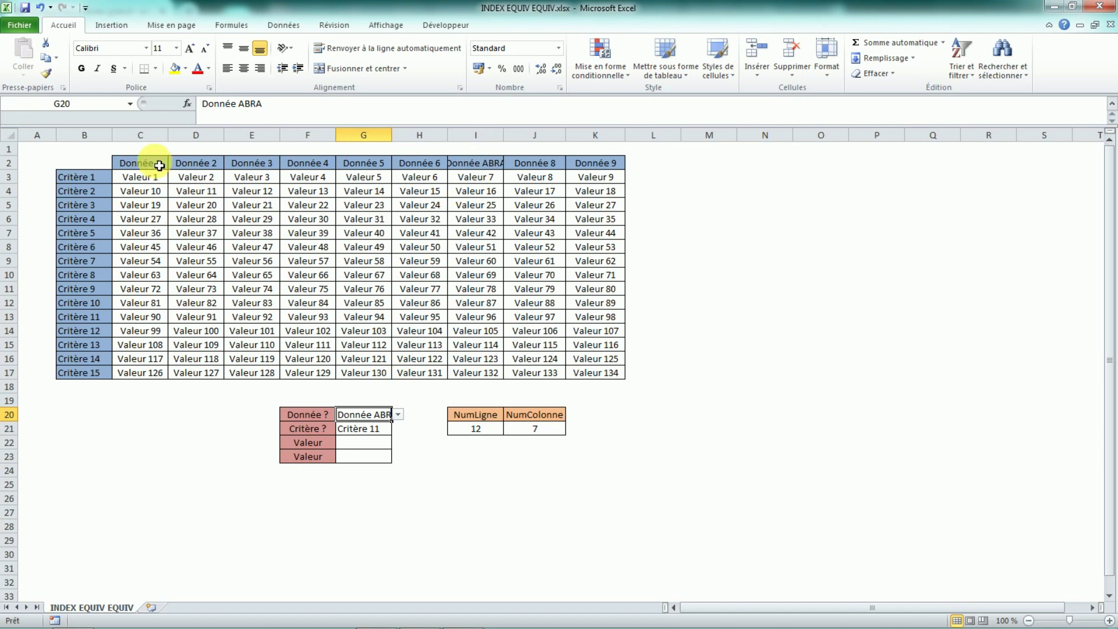
pyautogui.moveTo(155, 163); pyautogui.dragTo(576, 163)
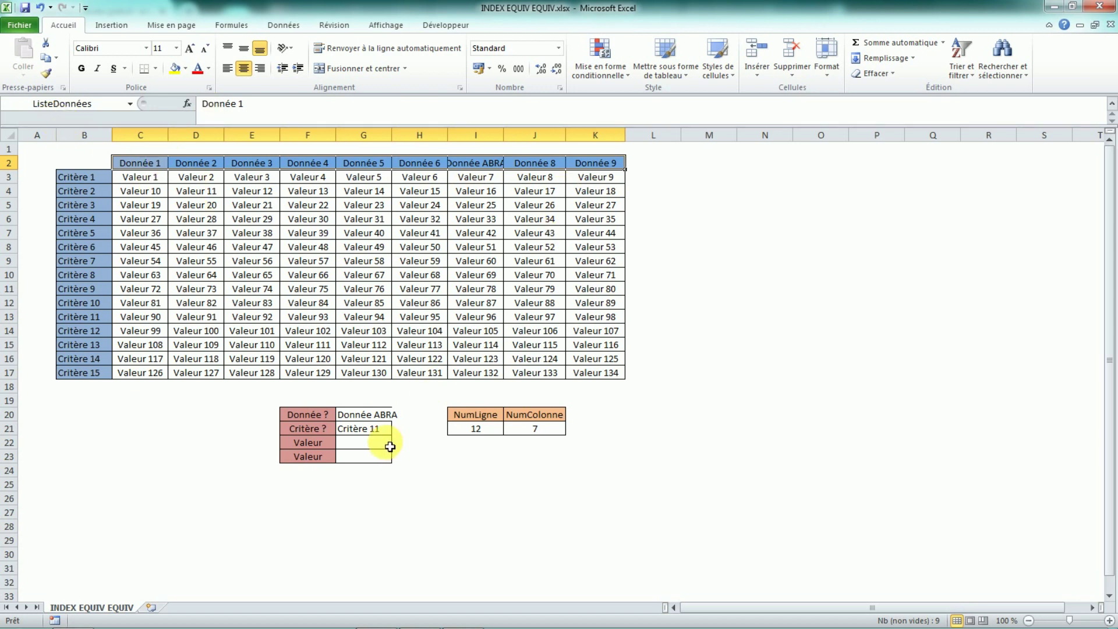
# Undo the data choice in G20 and the header renaming in I2
pyautogui.click(388, 414)
pyautogui.hotkey('ctrl', 'z')
pyautogui.hotkey('ctrl', 'z')
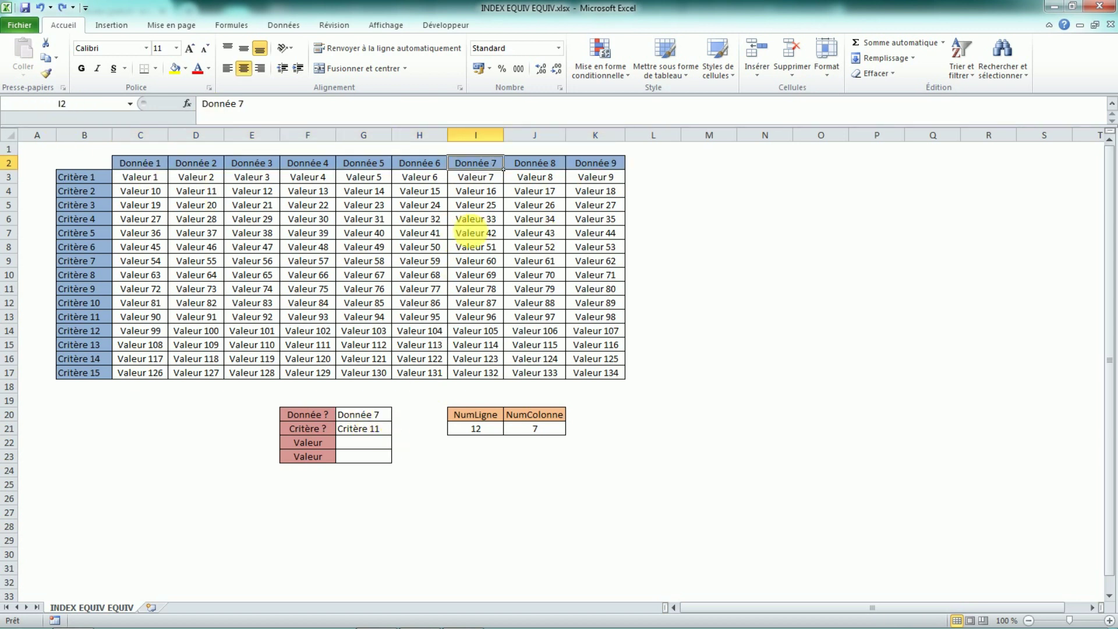
# Replace the lookup range in the NumLigne formula in I21 with ListeCritères, and check the Critère 11 row up to Donnée 7
pyautogui.click(476, 317)
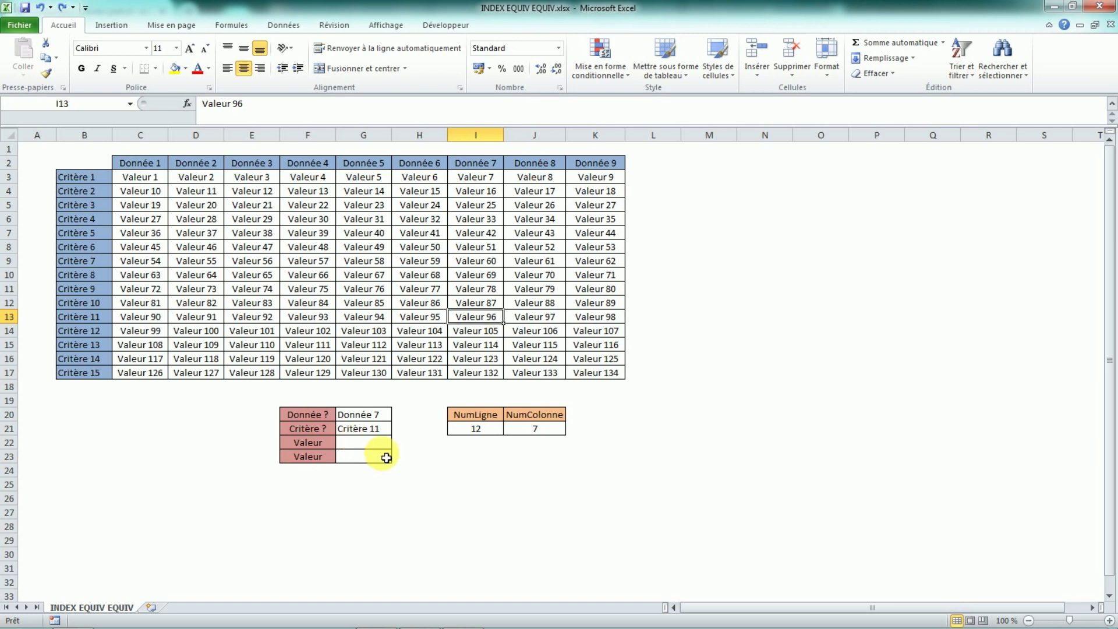
pyautogui.click(357, 444)
pyautogui.press('capslock')
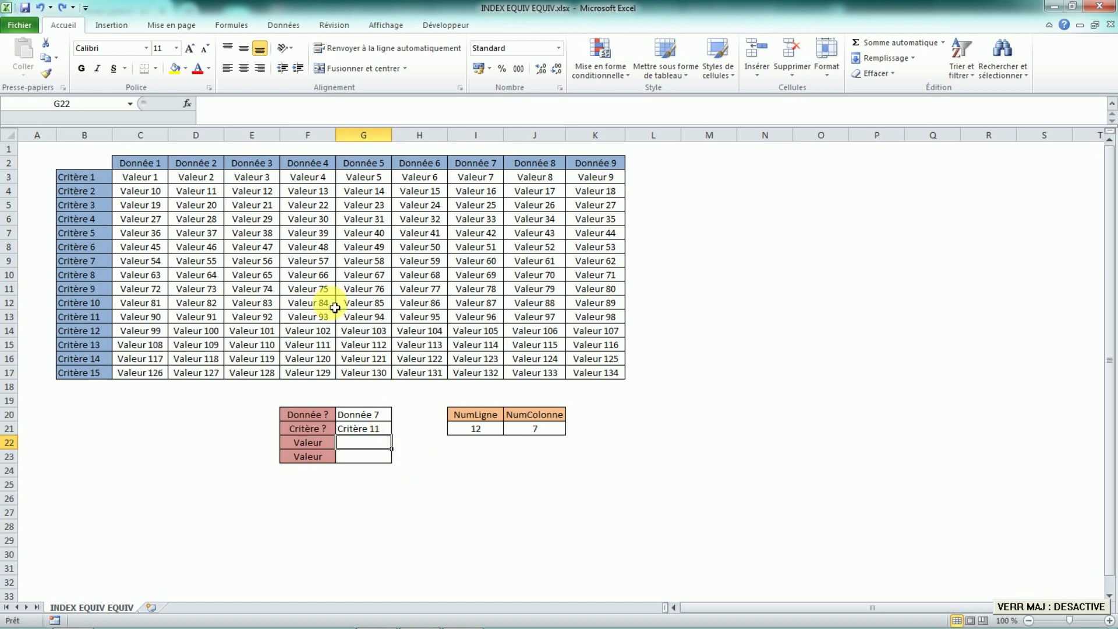
pyautogui.click(362, 429)
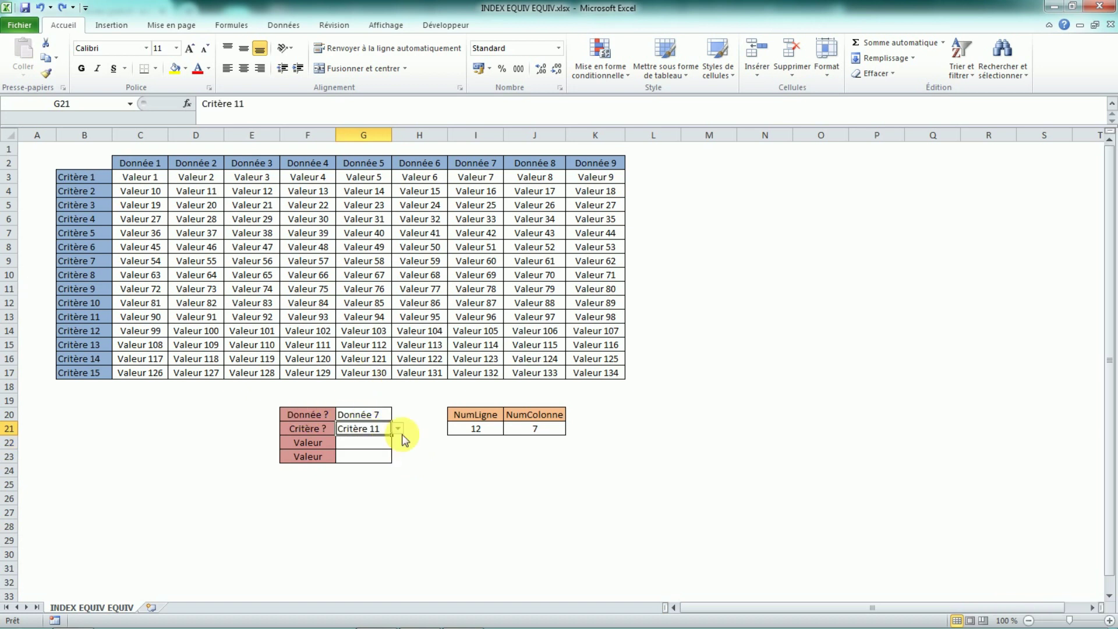
pyautogui.click(483, 431)
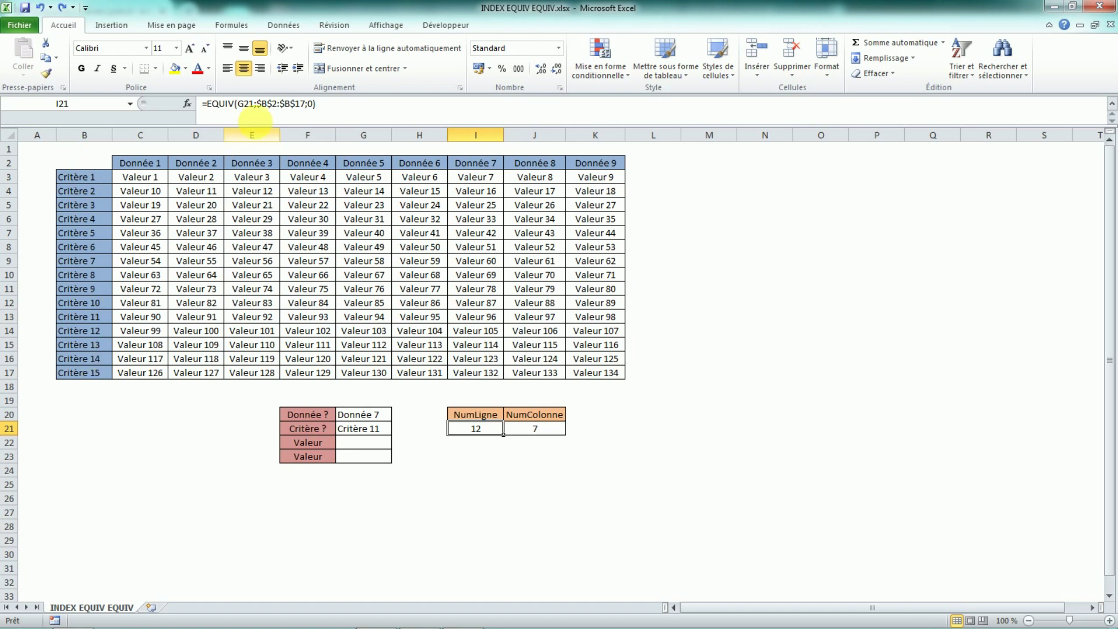
pyautogui.moveTo(257, 105); pyautogui.dragTo(306, 105)
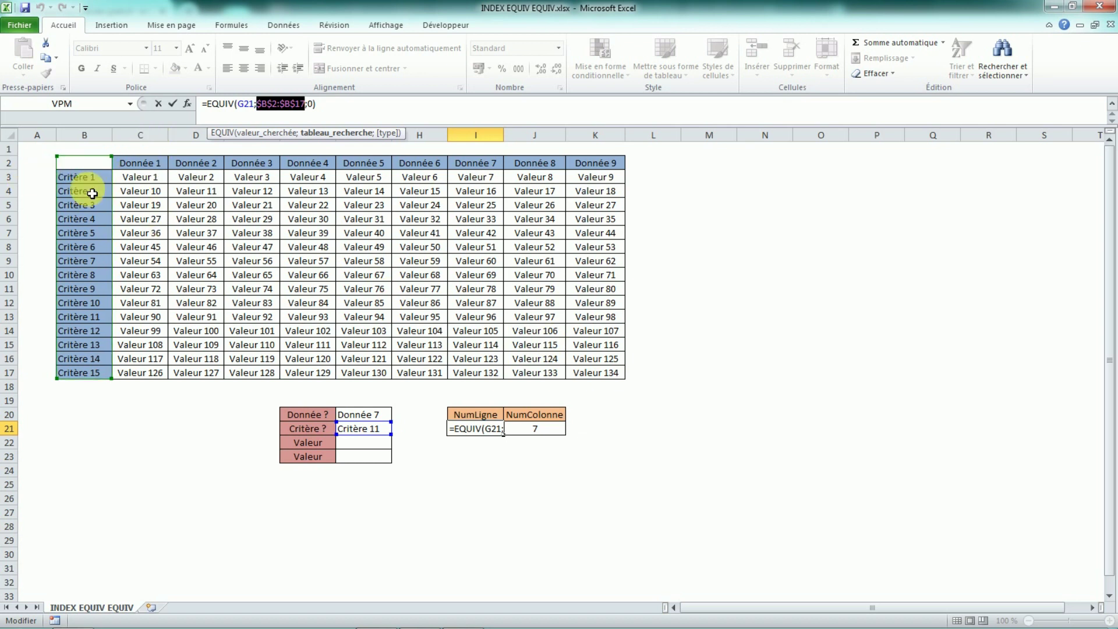
pyautogui.moveTo(89, 182); pyautogui.dragTo(91, 372)
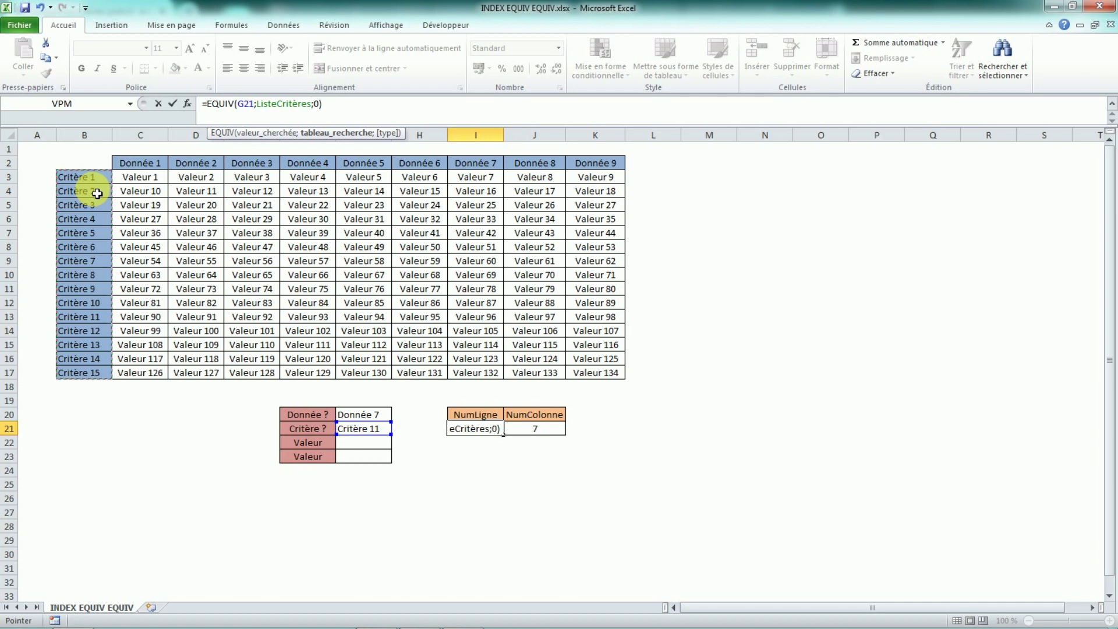
pyautogui.press('Return')
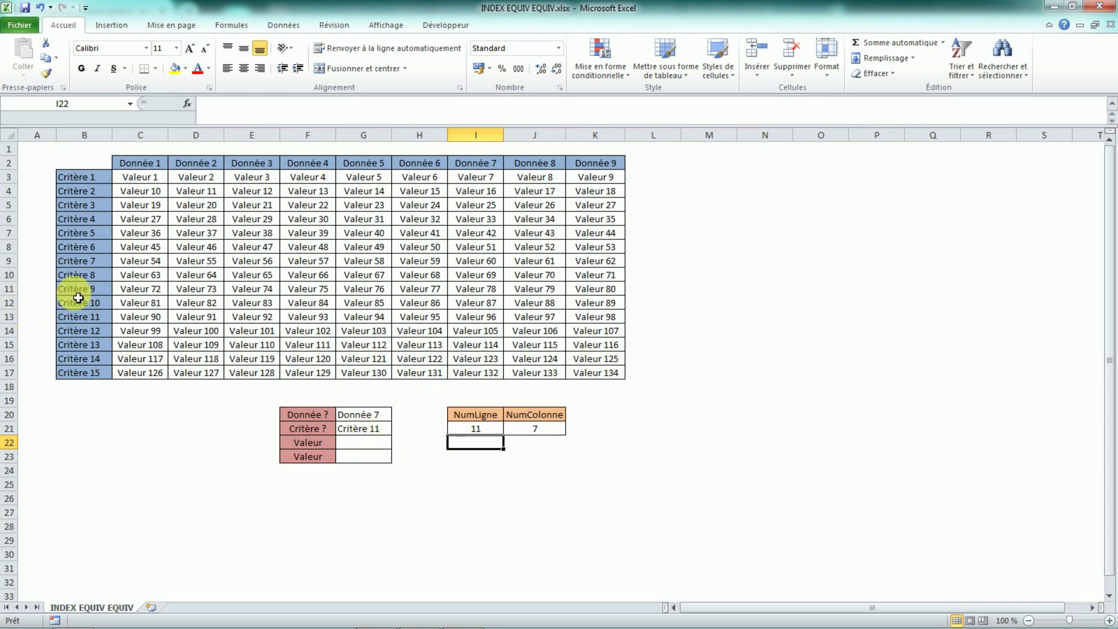
pyautogui.moveTo(82, 321); pyautogui.dragTo(460, 320)
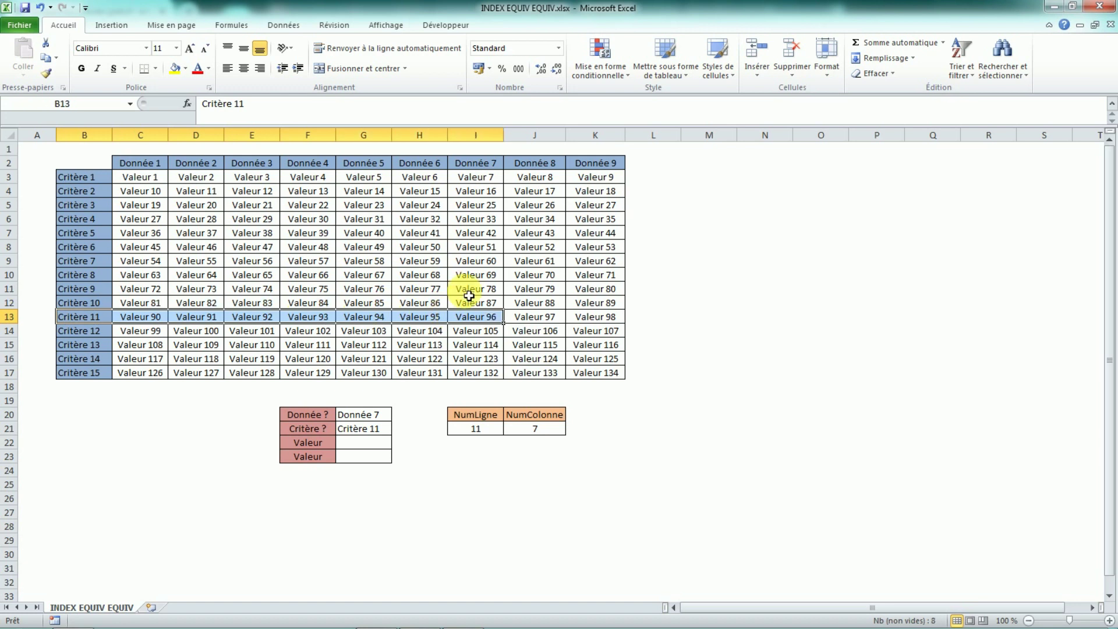
pyautogui.click(489, 320)
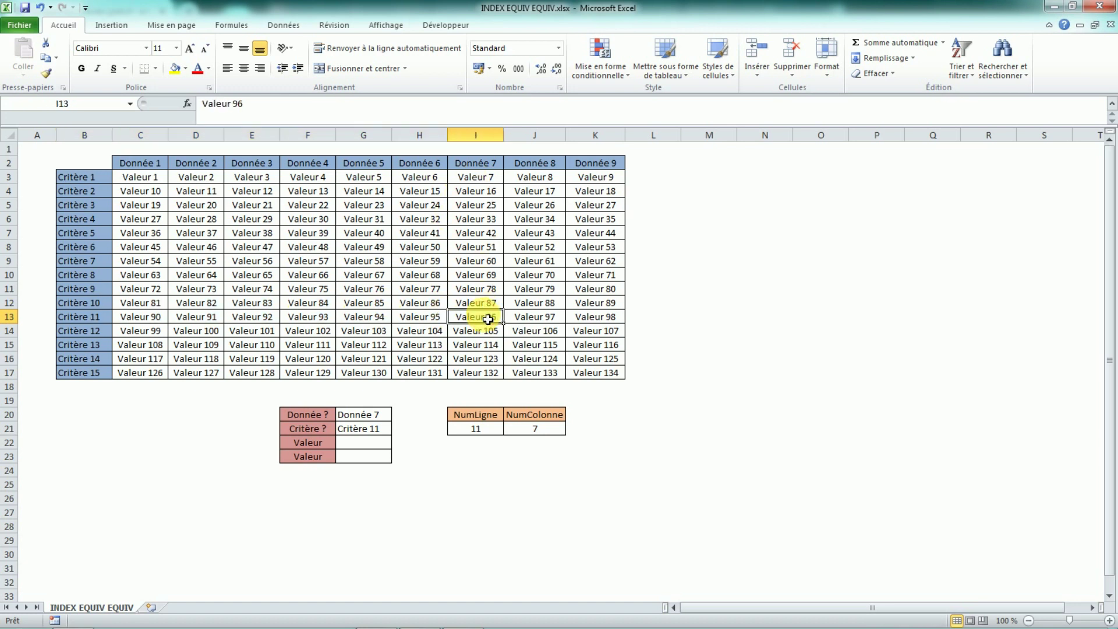
# Begin an INDEX formula in the first Valeur cell, G22, with TableauSansEntêtes as its array
pyautogui.click(371, 446)
pyautogui.write('=I')
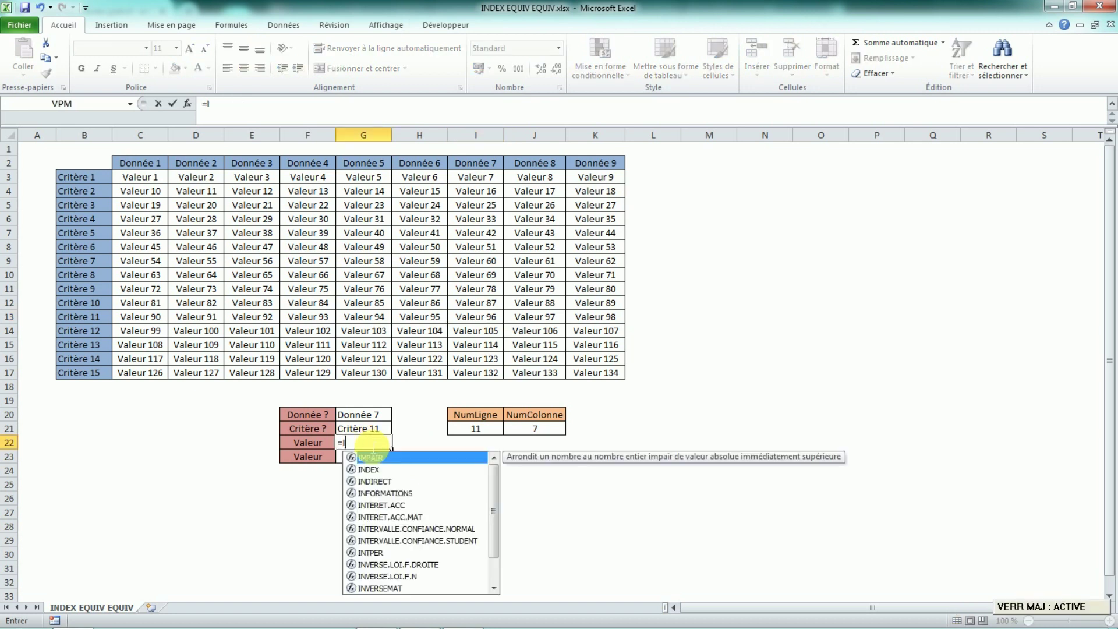
pyautogui.write('NDEX(')
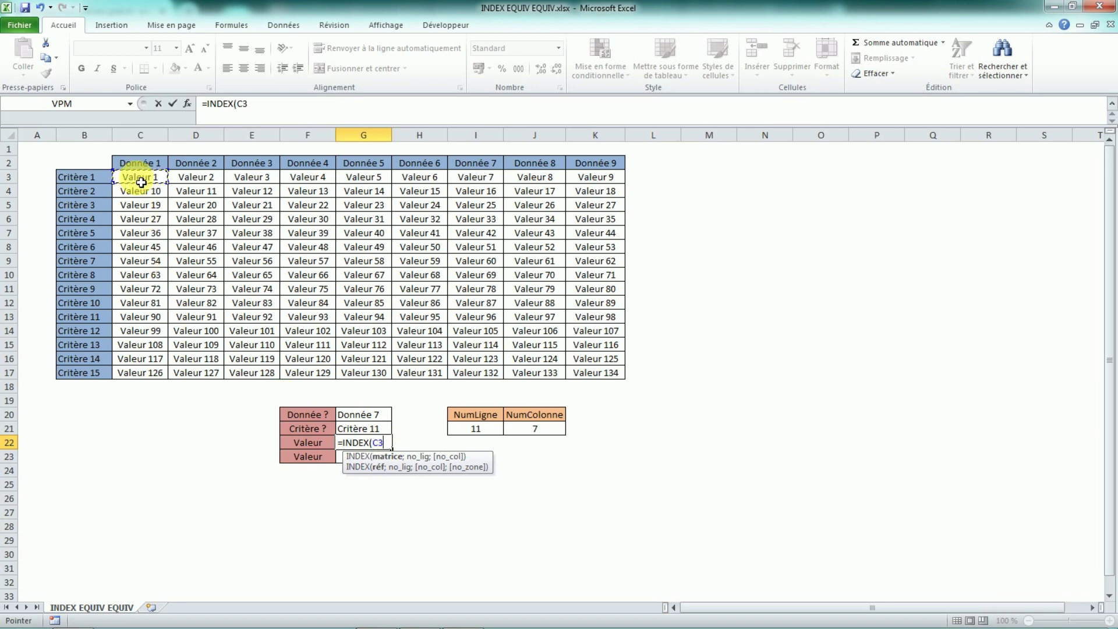
pyautogui.moveTo(140, 182); pyautogui.dragTo(597, 370)
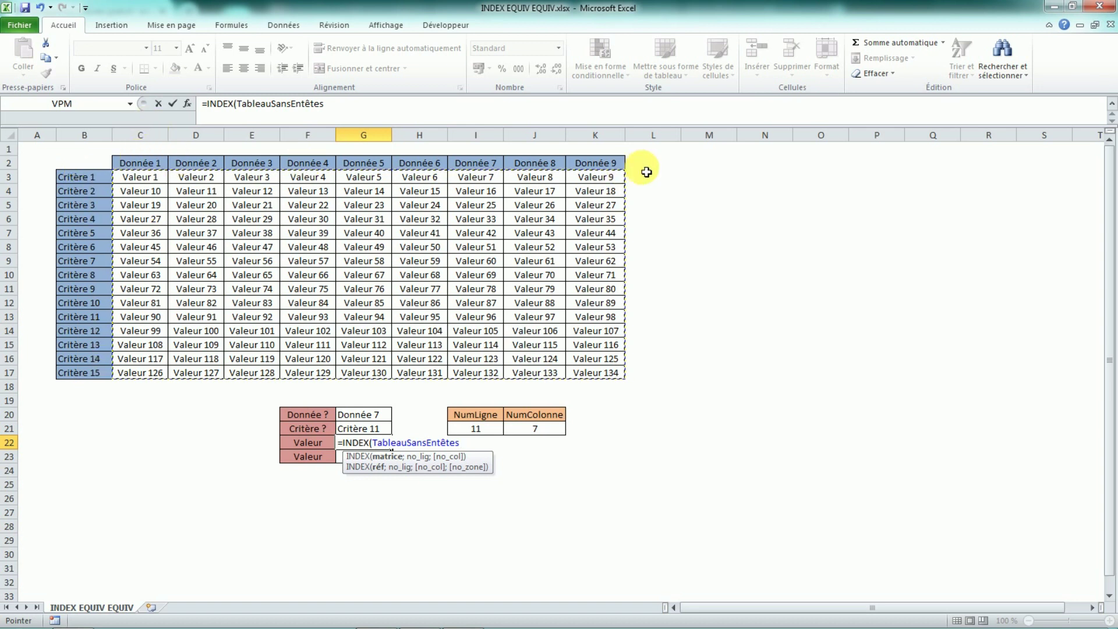
# Try the full Tableau range as the INDEX array, and compare the header row and criteria column with and without the corner cell
pyautogui.moveTo(84, 164); pyautogui.dragTo(591, 373)
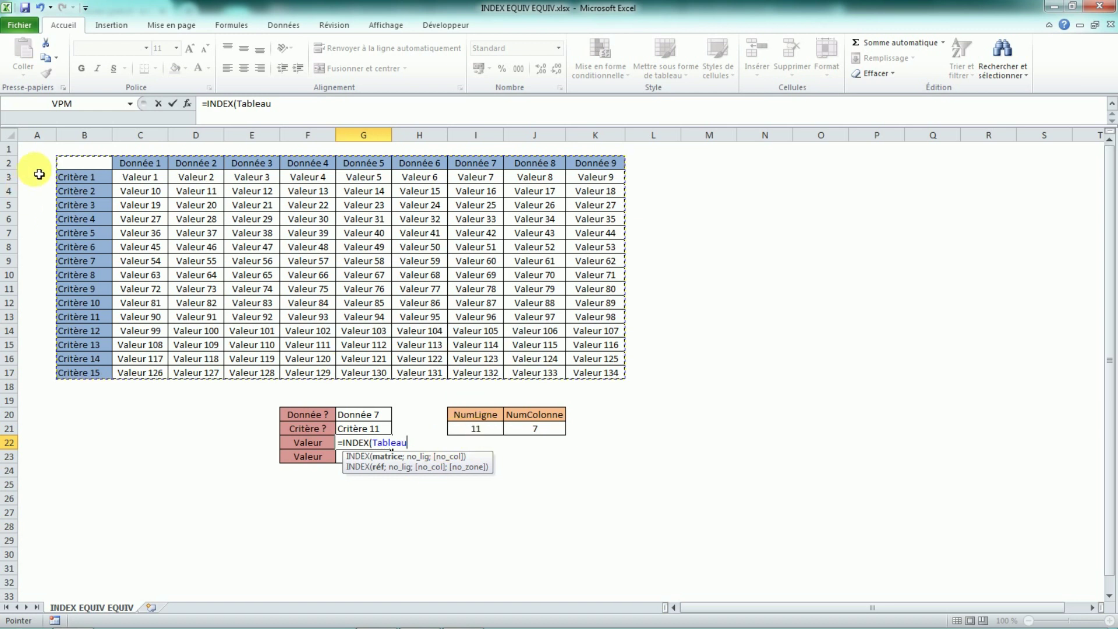
pyautogui.moveTo(75, 165); pyautogui.dragTo(595, 164)
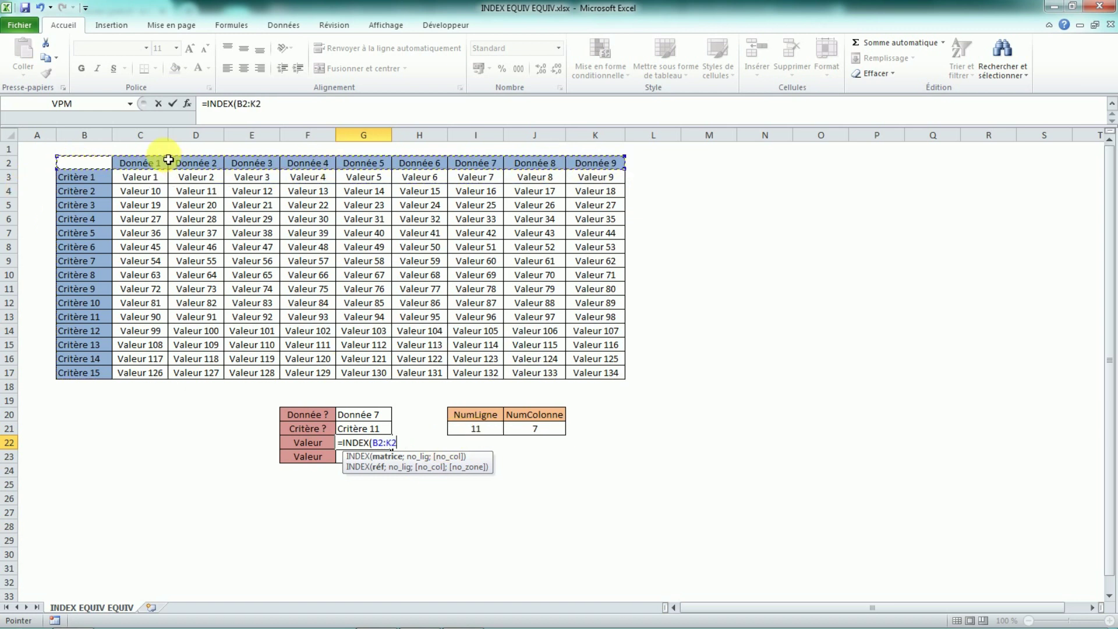
pyautogui.moveTo(87, 167); pyautogui.dragTo(76, 370)
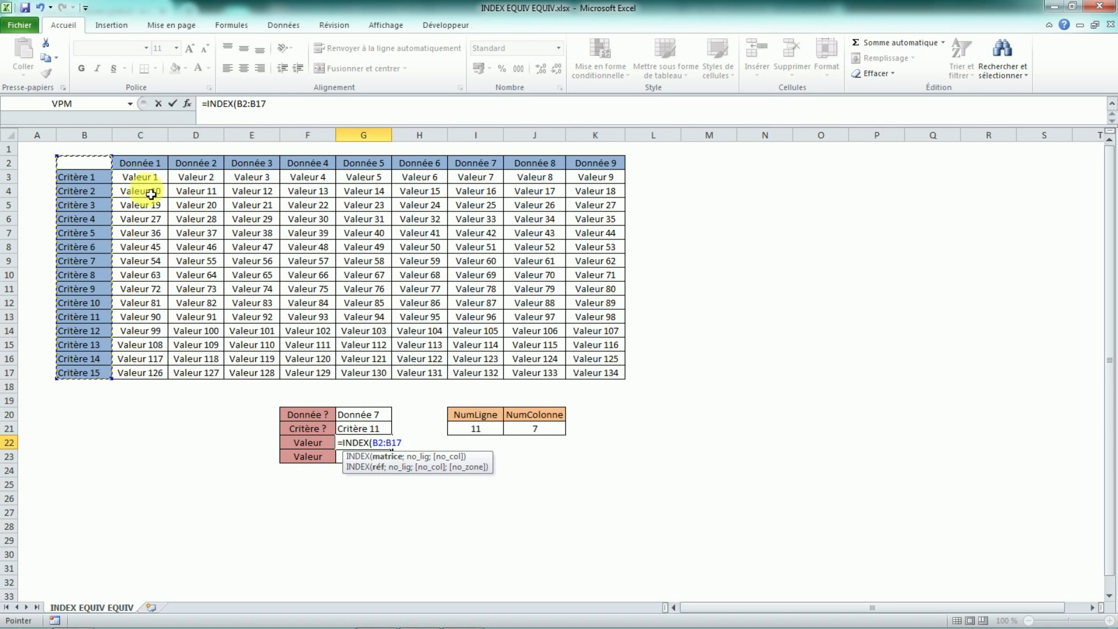
pyautogui.moveTo(123, 163); pyautogui.dragTo(586, 163)
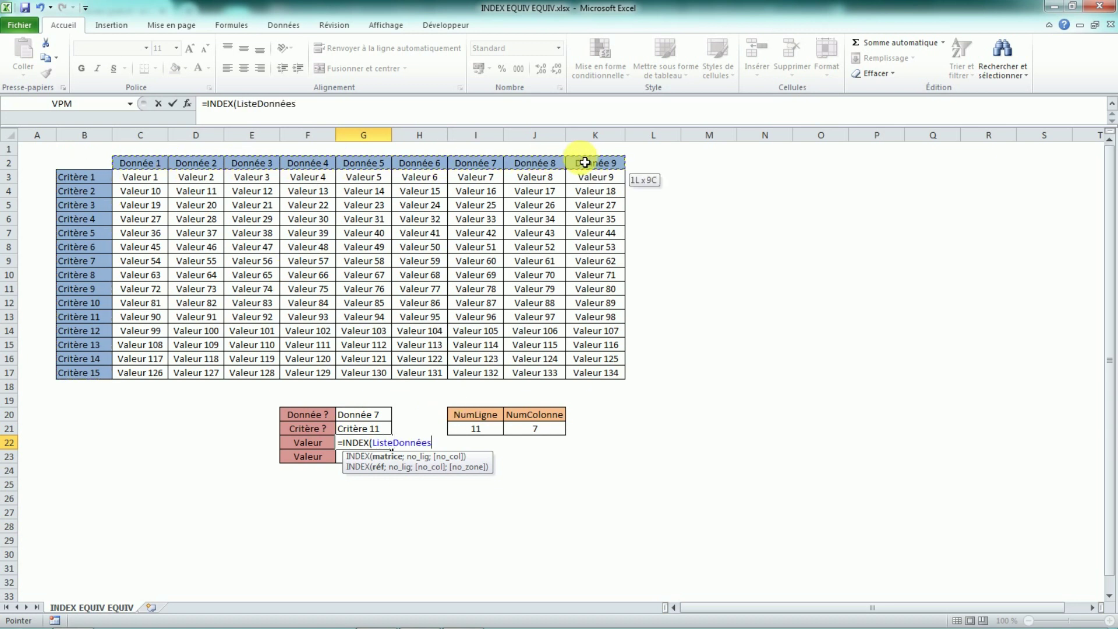
pyautogui.moveTo(80, 181); pyautogui.dragTo(81, 375)
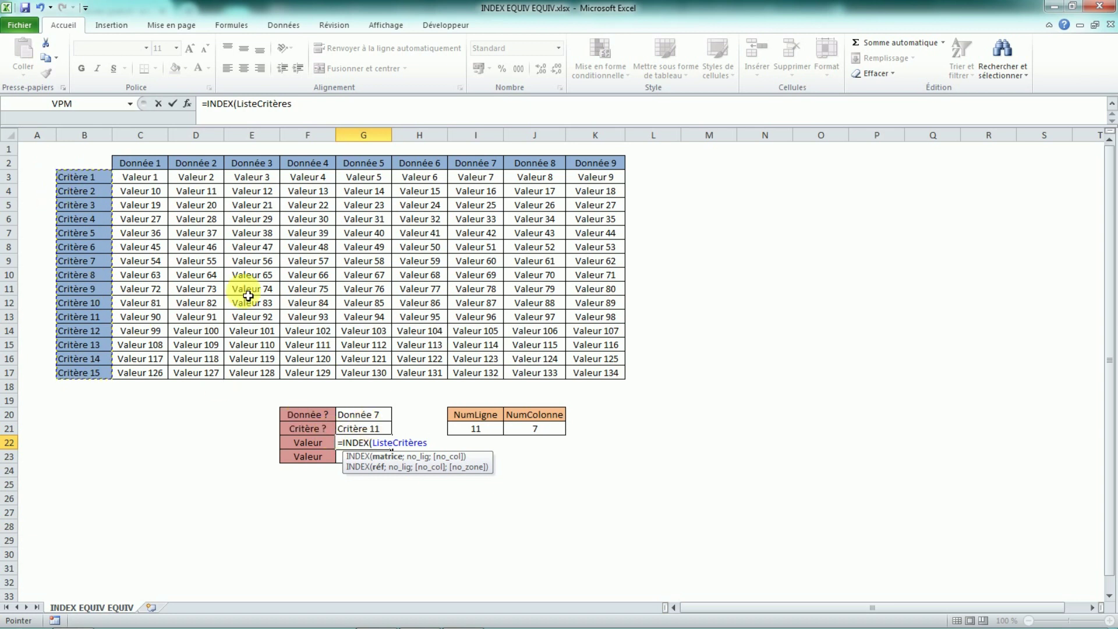
# Complete the formula in G22 as =INDEX(TableauSansEntêtes;I21;J21), and check it against the cell where Critère 11 meets Donnée 7
pyautogui.moveTo(129, 178); pyautogui.dragTo(590, 370)
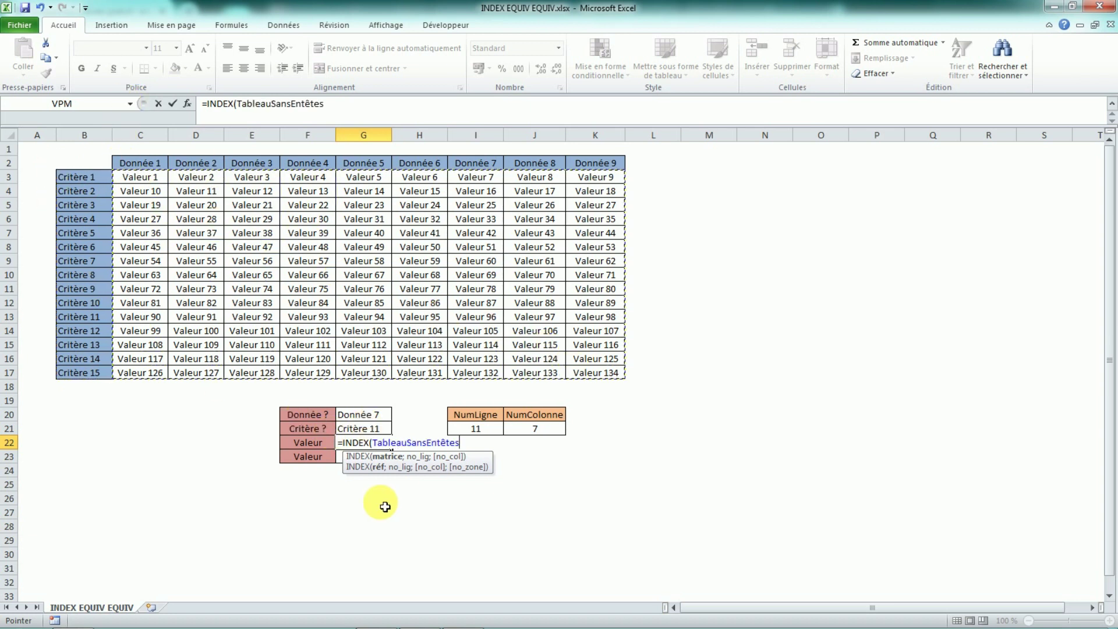
pyautogui.write(';')
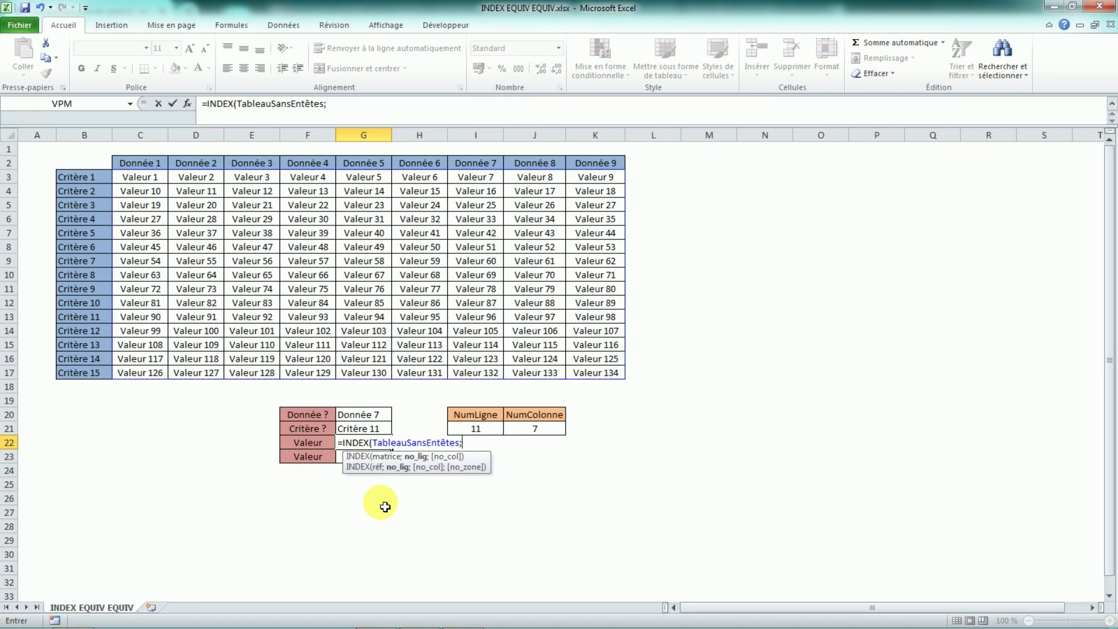
pyautogui.click(477, 430)
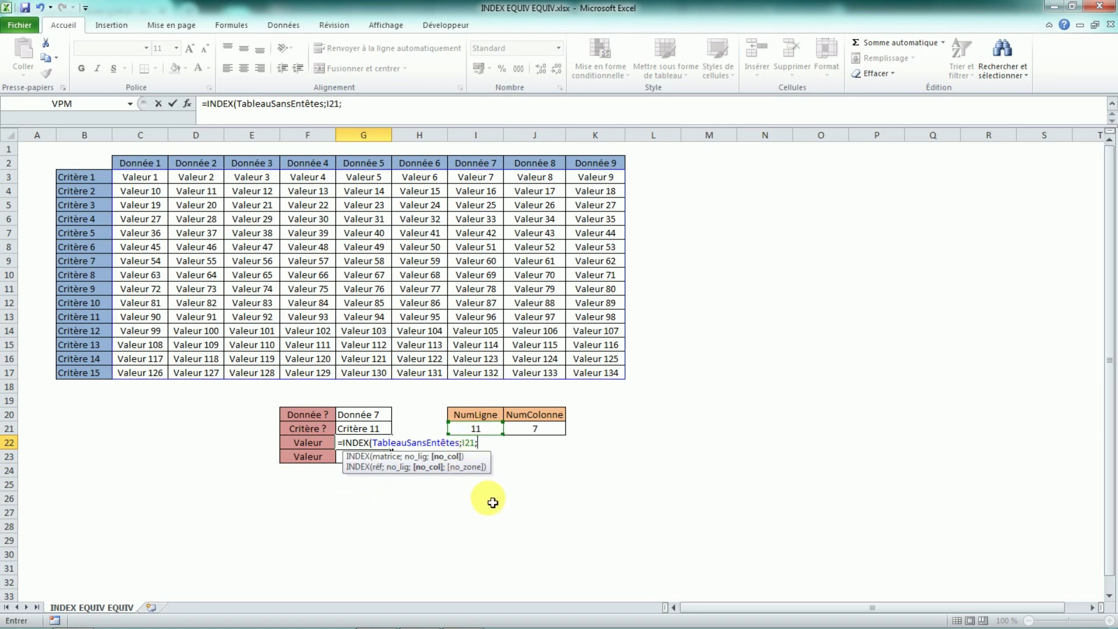
pyautogui.write(';')
pyautogui.click(530, 430)
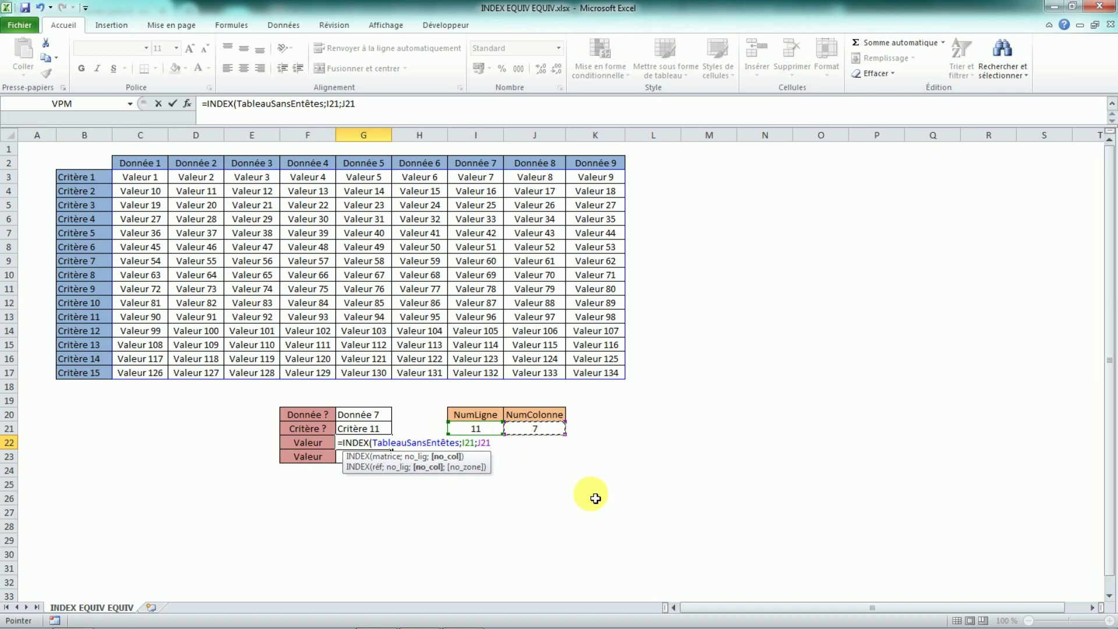
pyautogui.write(')')
pyautogui.press('Return')
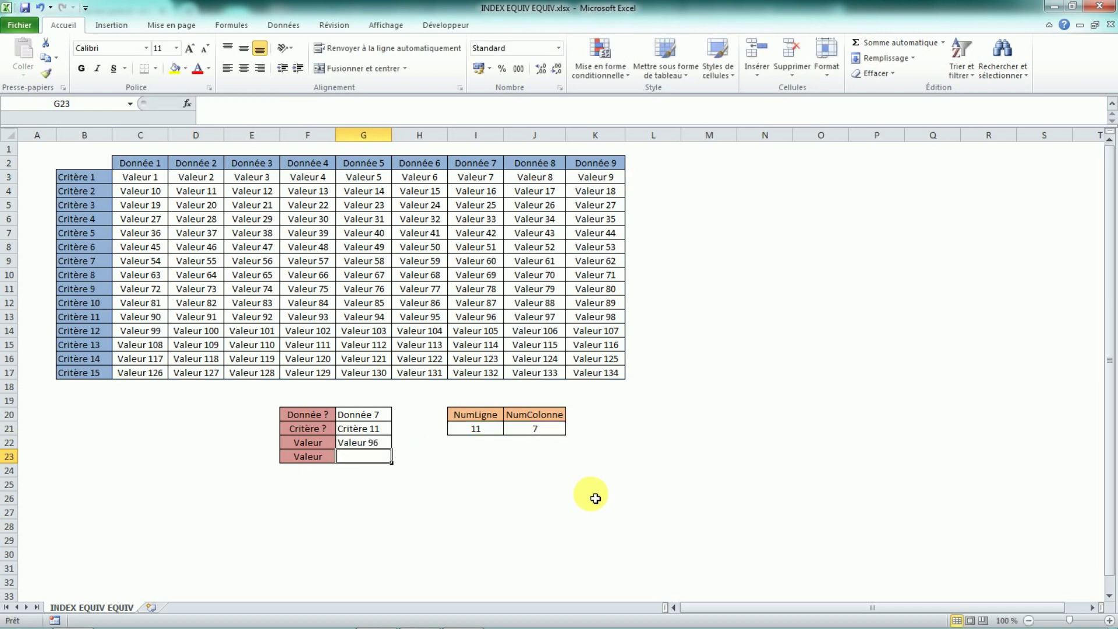
pyautogui.click(472, 320)
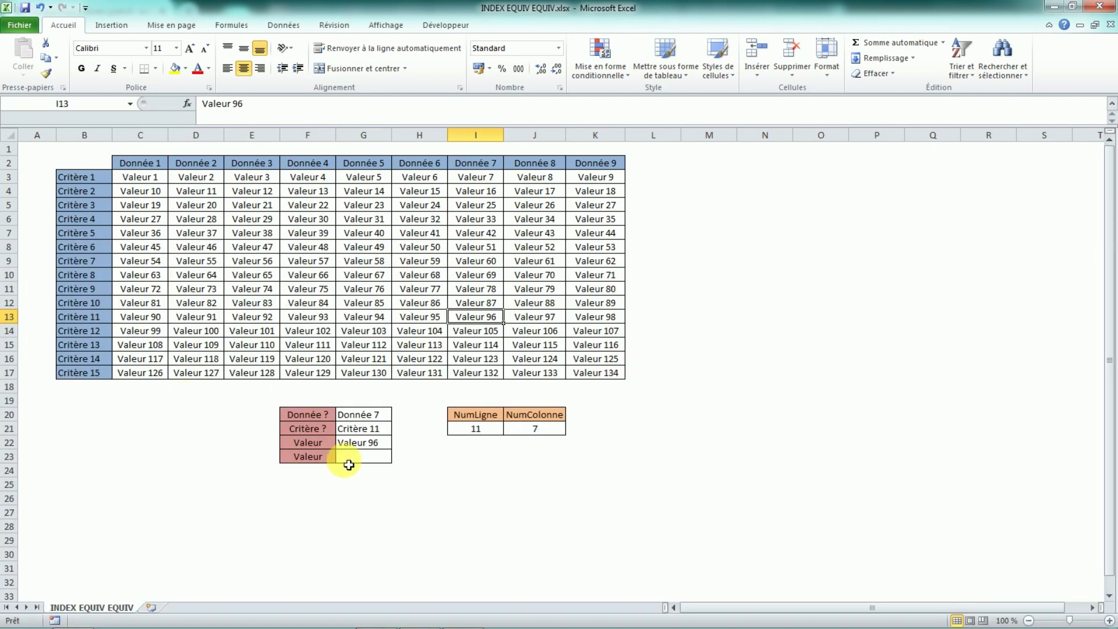
# Copy the expression EQUIV(G21;ListeCritères;0) from the NumLigne cell, I21
pyautogui.click(373, 443)
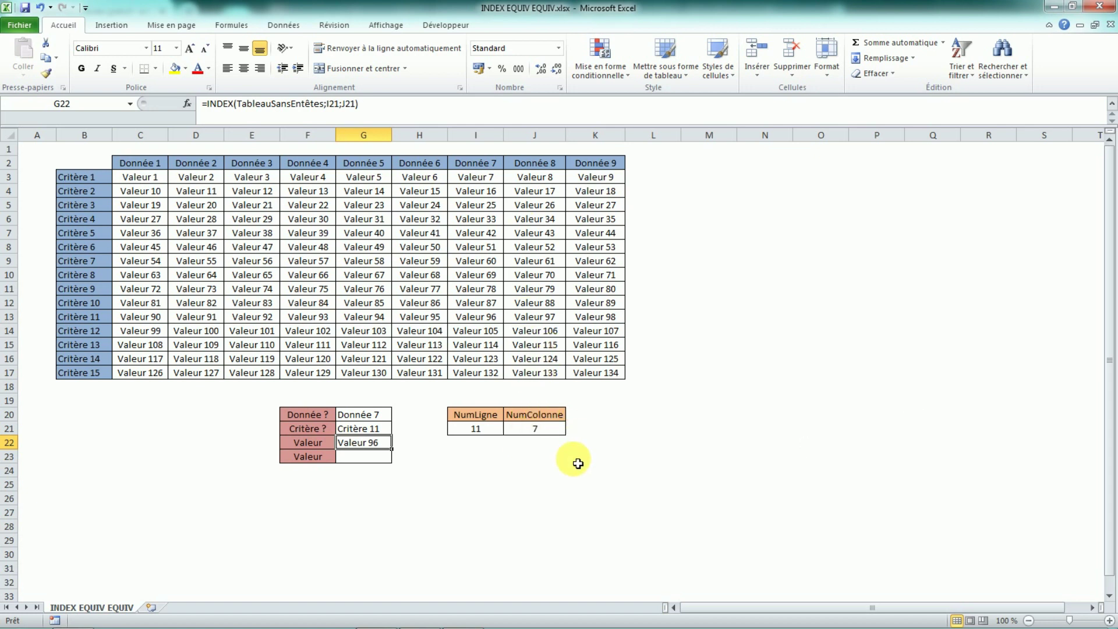
pyautogui.click(495, 430)
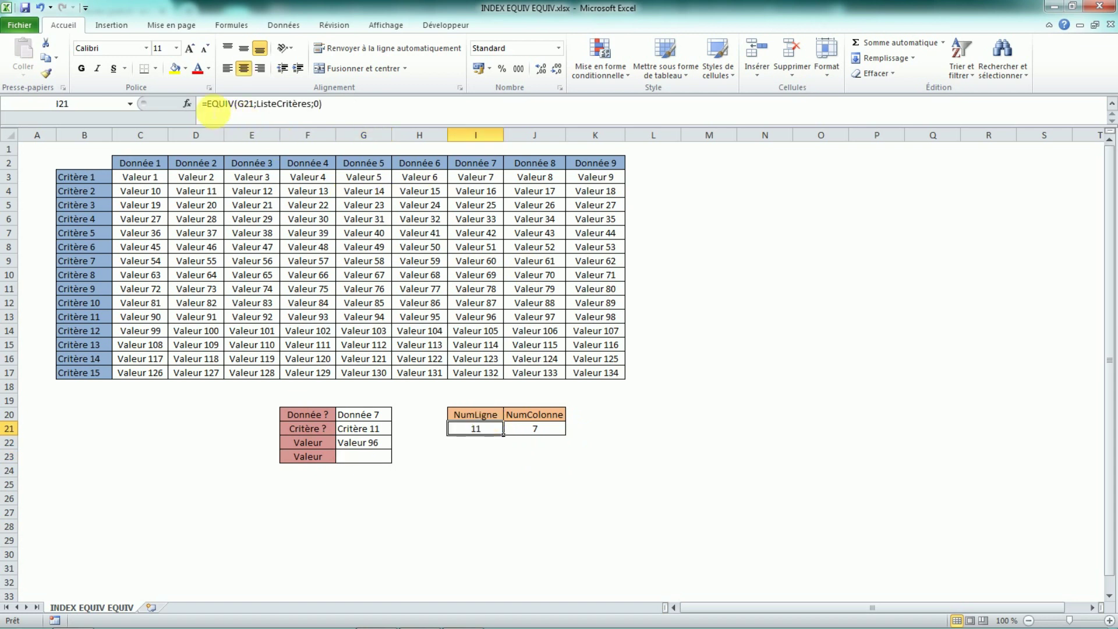
pyautogui.moveTo(207, 106); pyautogui.dragTo(337, 107)
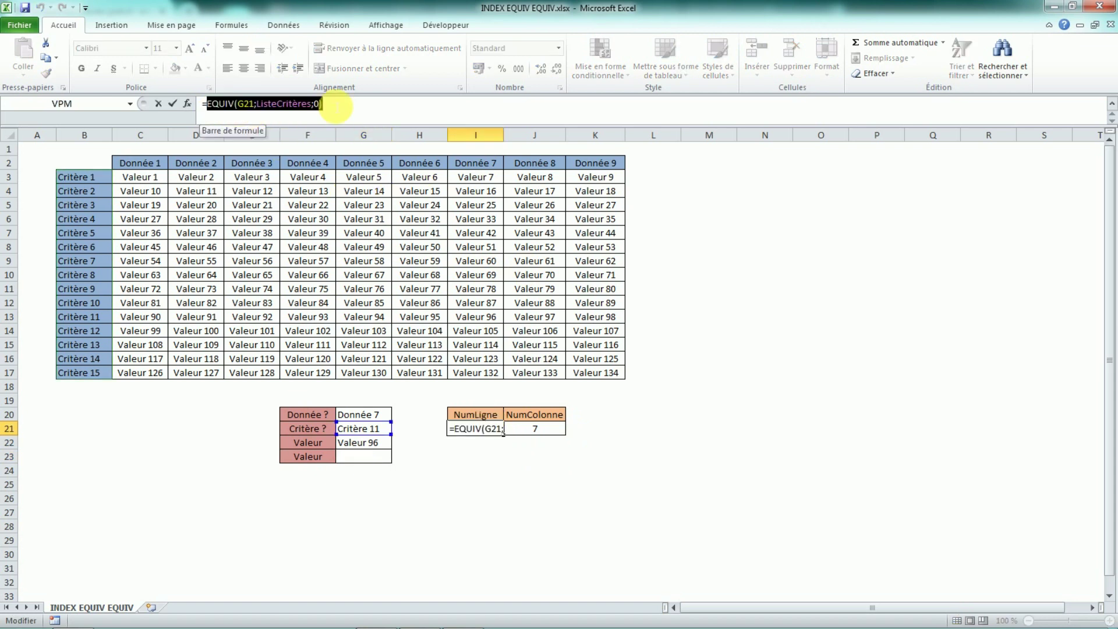
pyautogui.hotkey('ctrl', 'c')
pyautogui.press('Return')
pyautogui.click(355, 444)
pyautogui.click(332, 112)
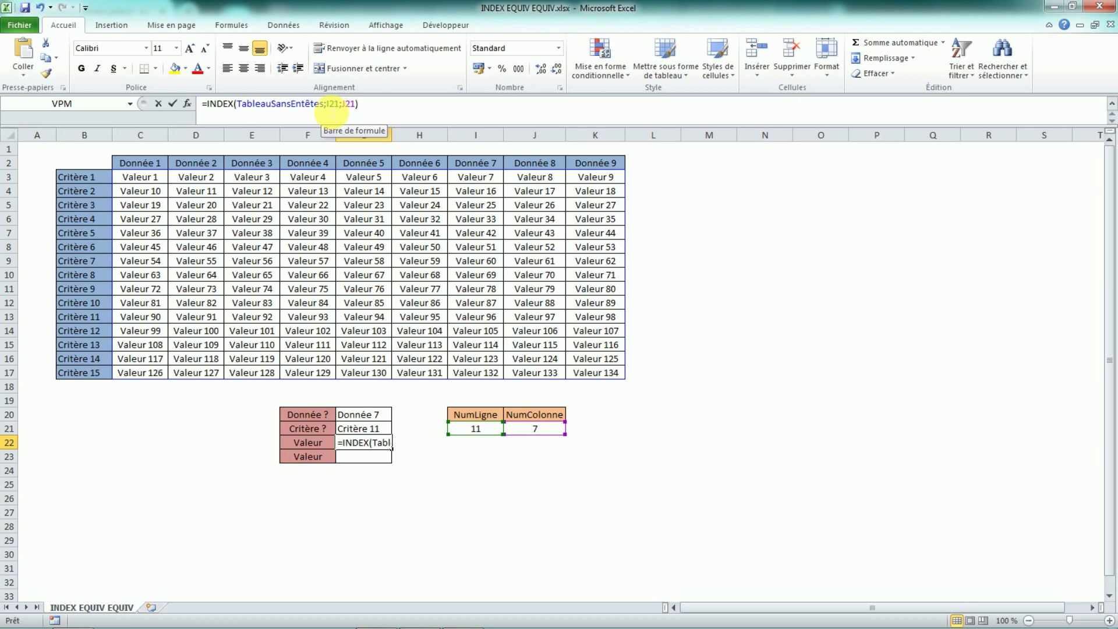
pyautogui.click(325, 116)
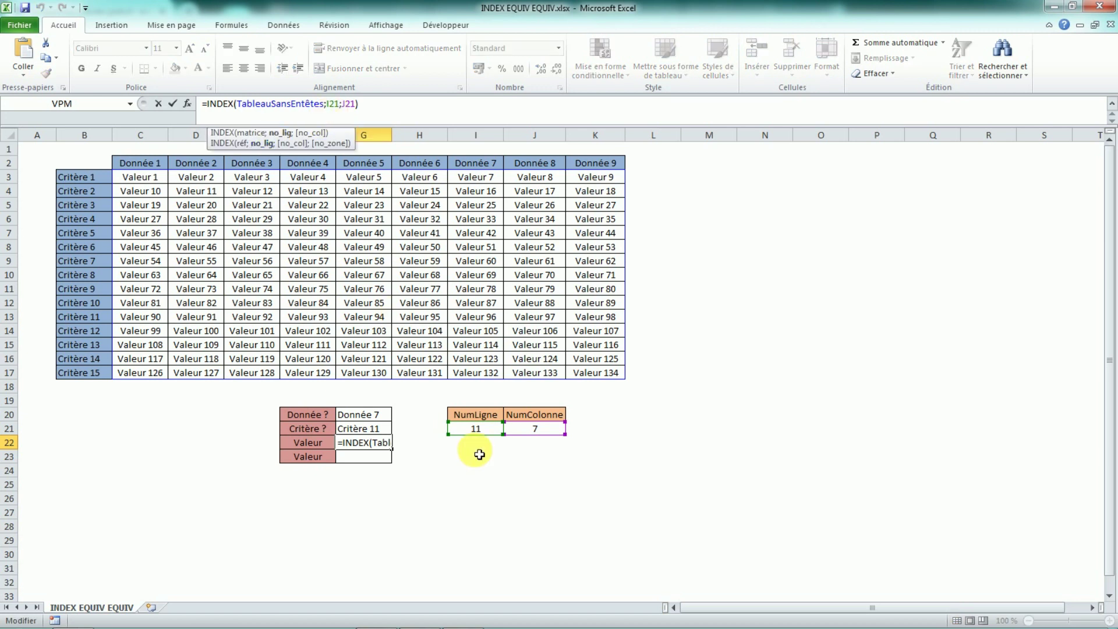
pyautogui.press('Return')
pyautogui.click(476, 429)
pyautogui.moveTo(323, 105); pyautogui.dragTo(227, 108)
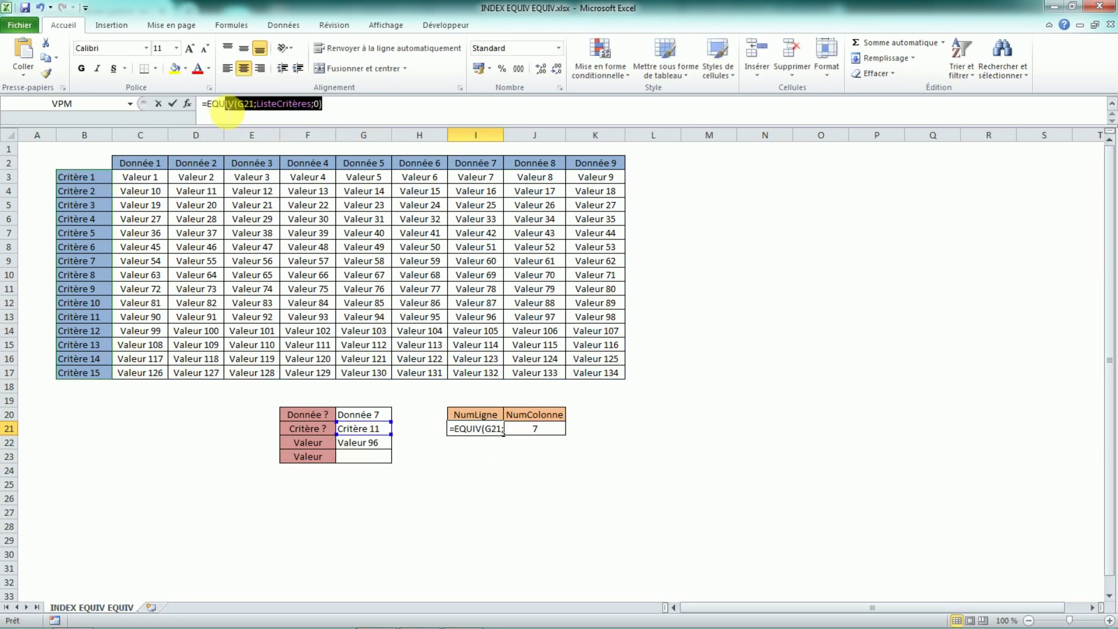
pyautogui.press('Return')
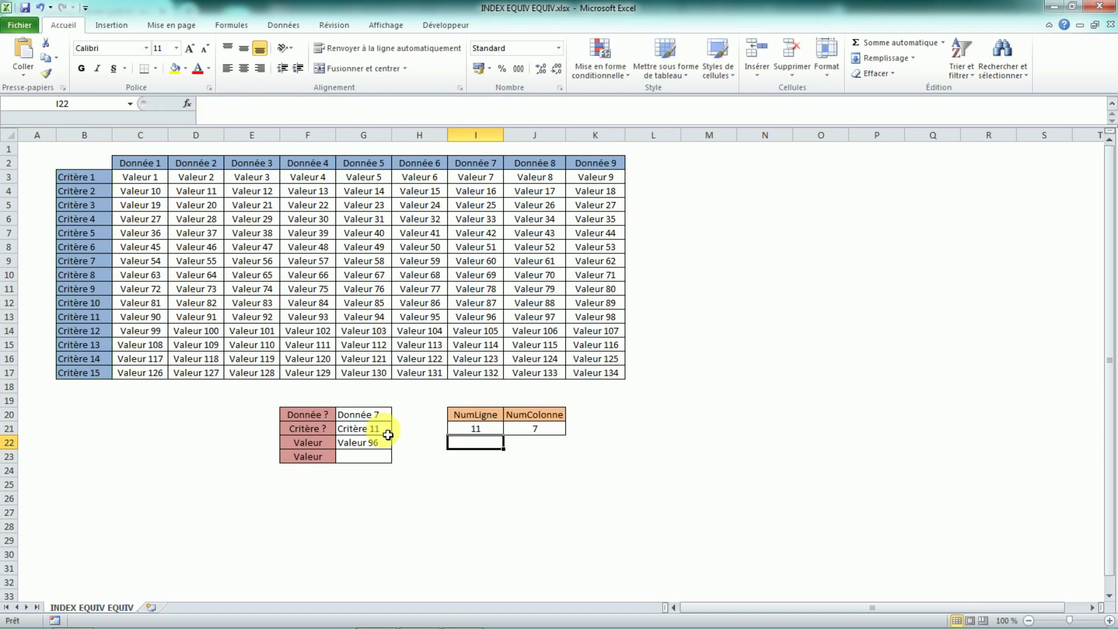
# Replace the I21 reference in the INDEX formula in G22 with the copied EQUIV(G21;ListeCritères;0)
pyautogui.click(383, 445)
pyautogui.click(327, 104)
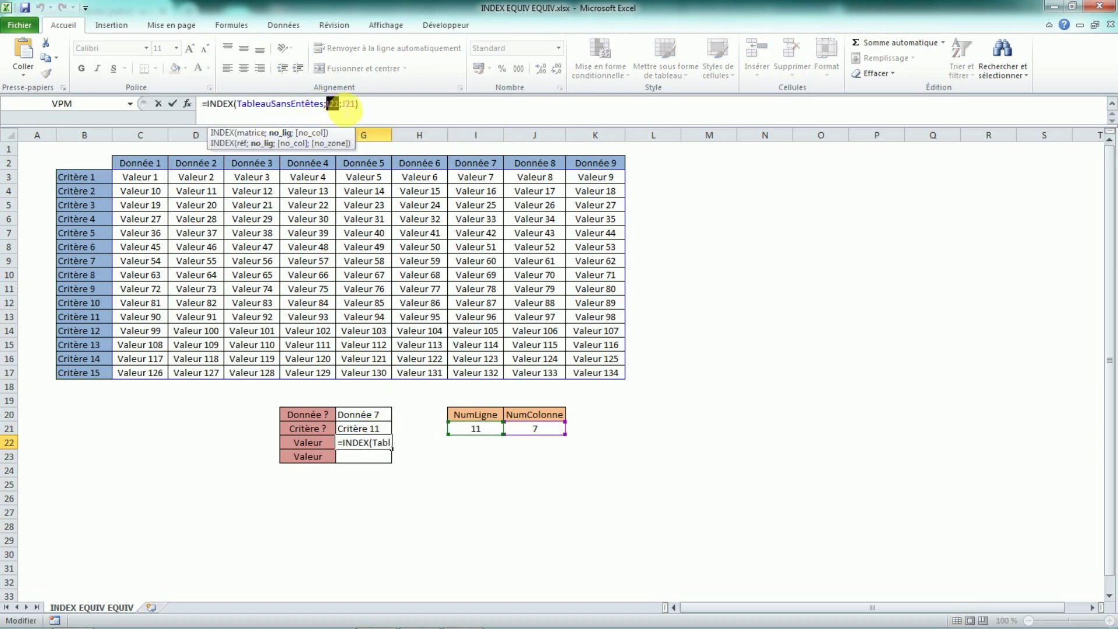
pyautogui.hotkey('ctrl', 'v')
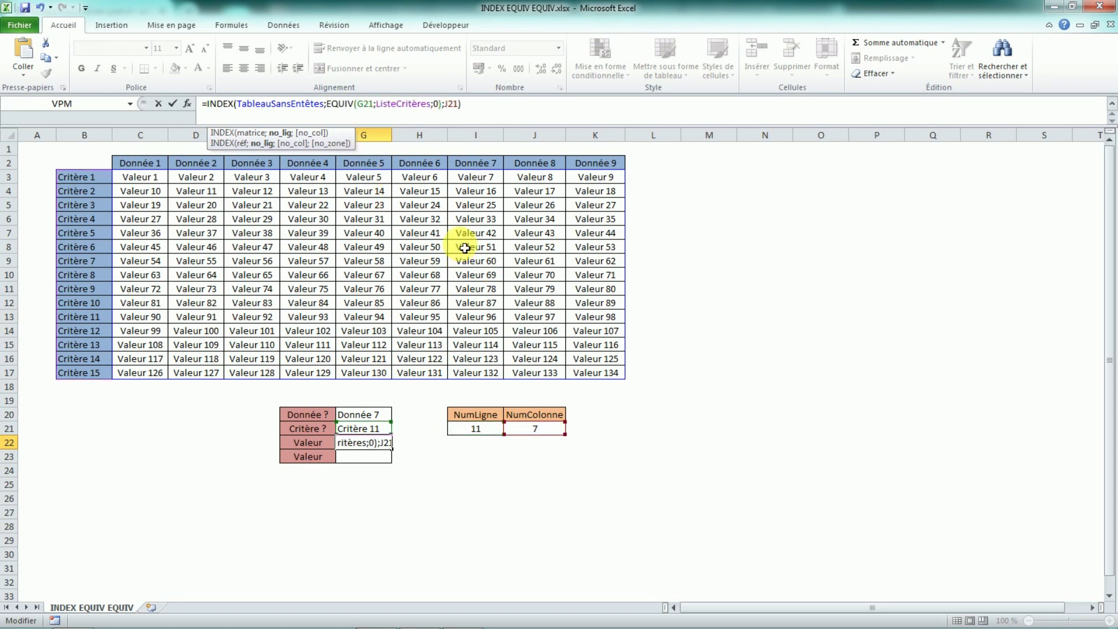
pyautogui.press('Return')
# Replace the J21 reference in the G22 formula with EQUIV(G20;ListeDonnées;0), copied from the NumColonne cell
pyautogui.click(551, 428)
pyautogui.moveTo(339, 107); pyautogui.dragTo(208, 106)
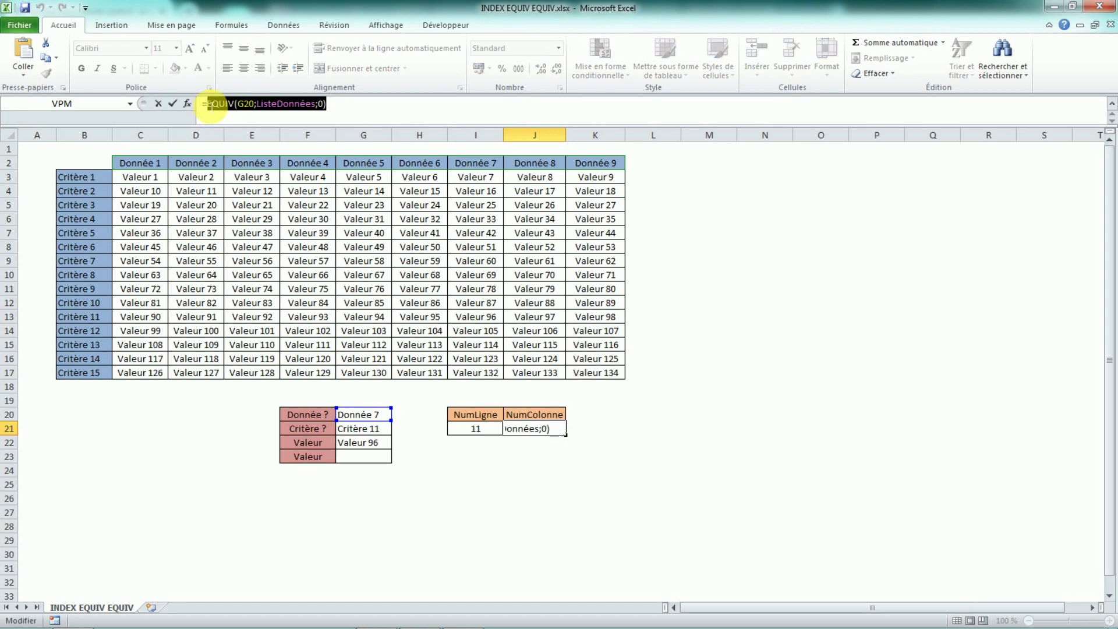
pyautogui.press('Escape')
pyautogui.click(364, 440)
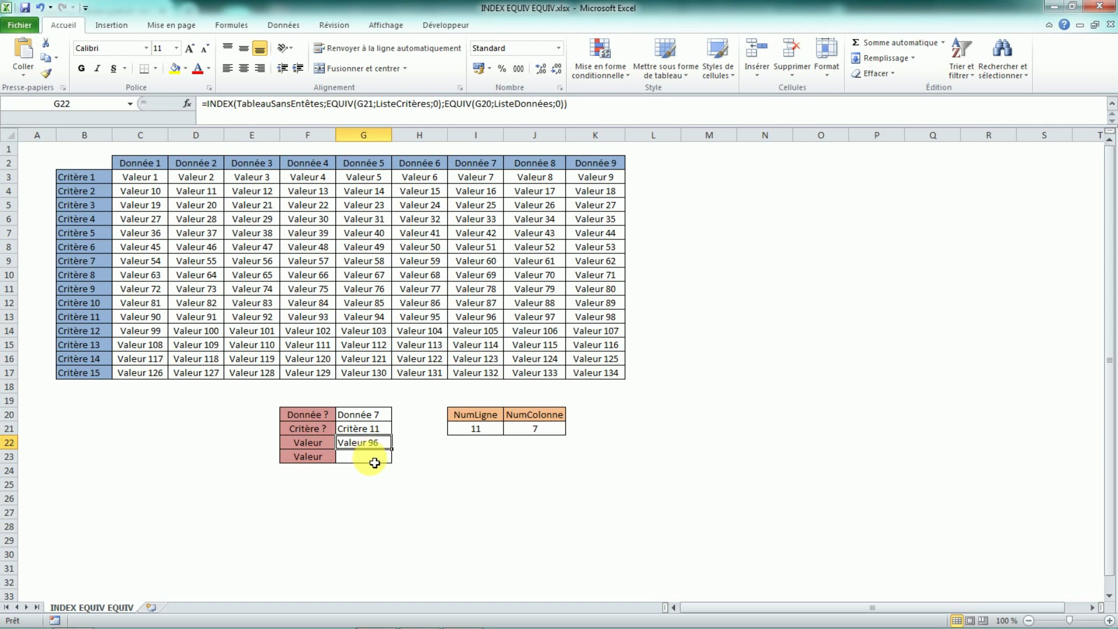
# Begin an INDEX formula in the second Valeur cell, G23, with TableauSansEntêtes as its array
pyautogui.click(376, 463)
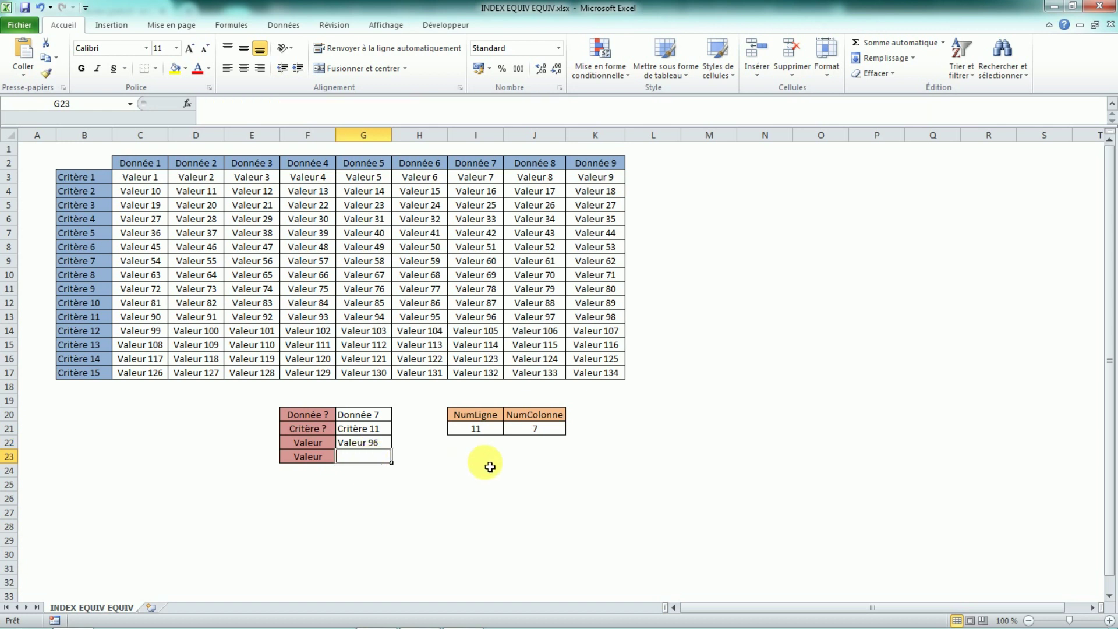
pyautogui.press('capslock')
pyautogui.write('=INDEX')
pyautogui.press('capslock')
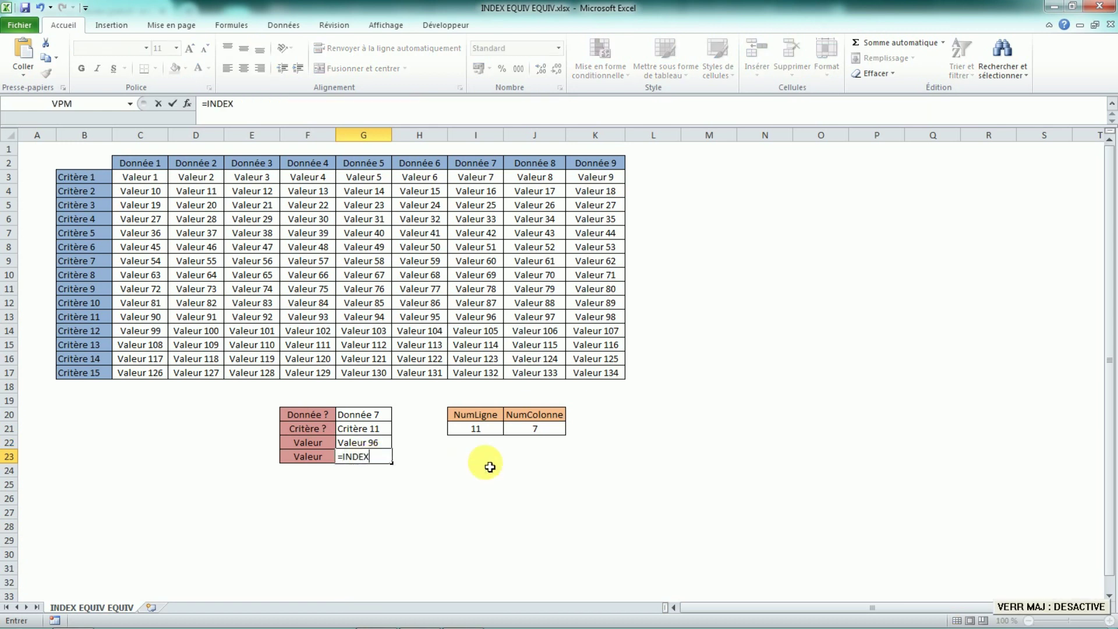
pyautogui.write('(')
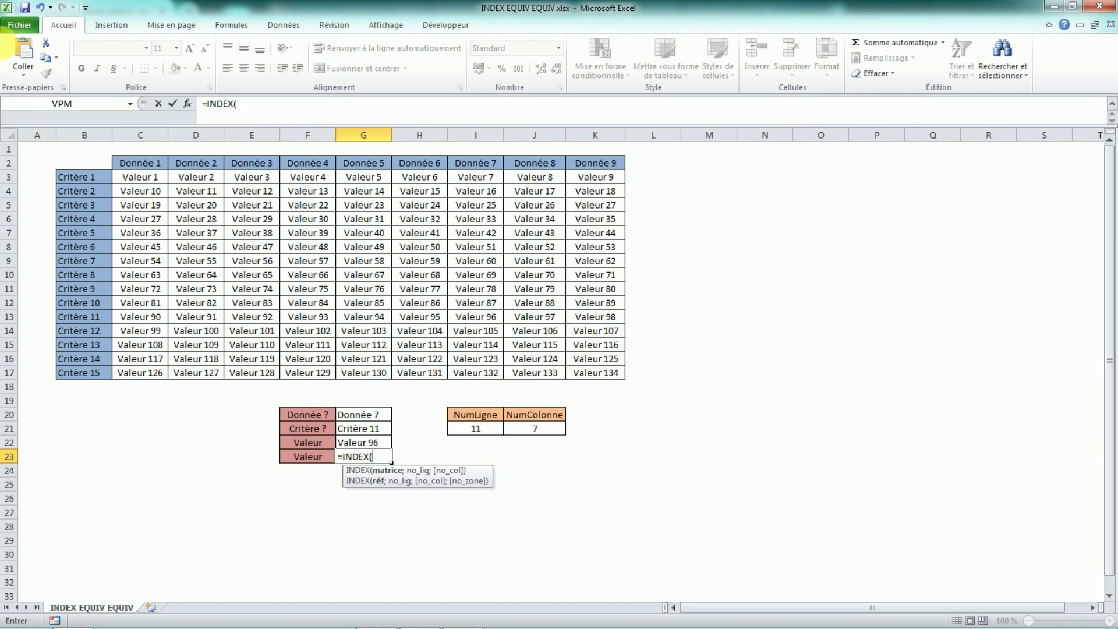
pyautogui.moveTo(125, 176); pyautogui.dragTo(596, 374)
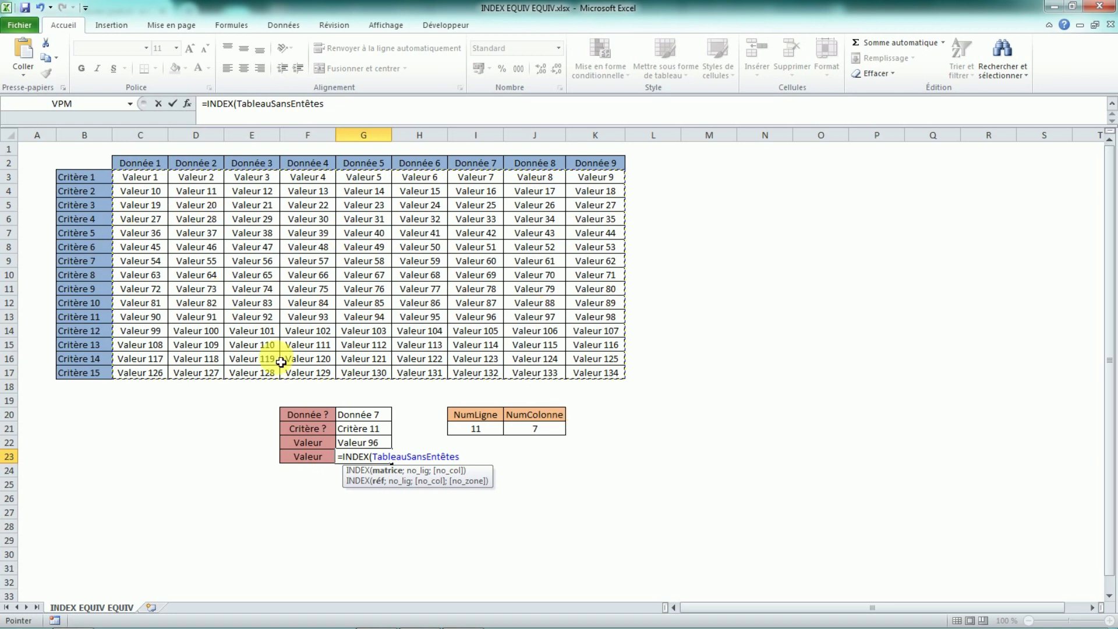
pyautogui.write(';')
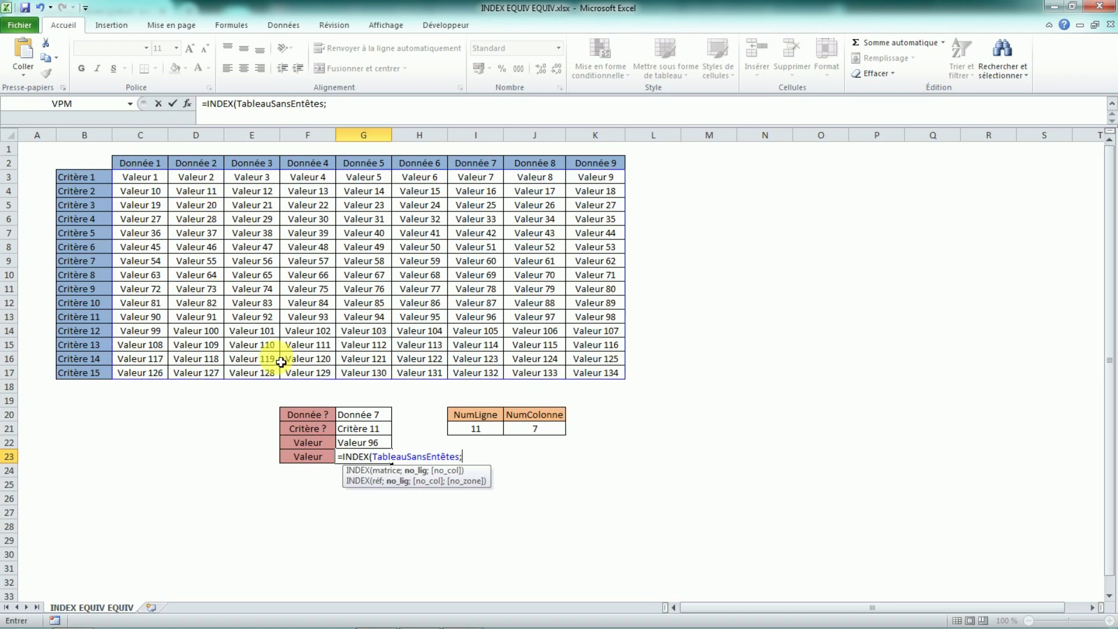
# Add EQUIV(G21;ListeCritères;0) as the row argument of the INDEX formula in G23
pyautogui.press('capslock')
pyautogui.write('EQUIV(')
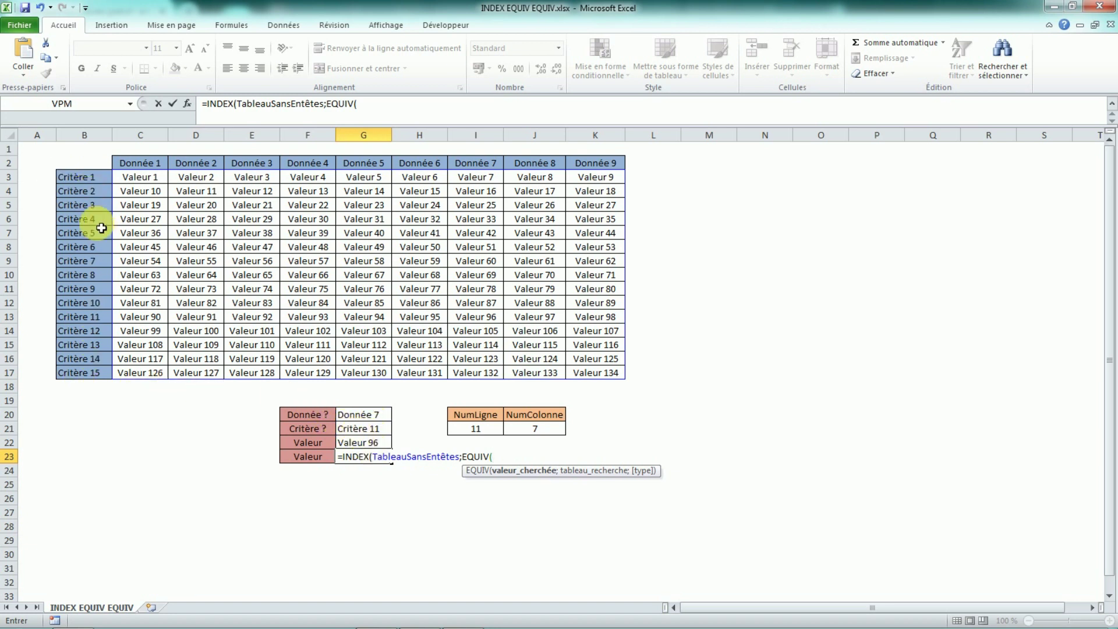
pyautogui.click(371, 433)
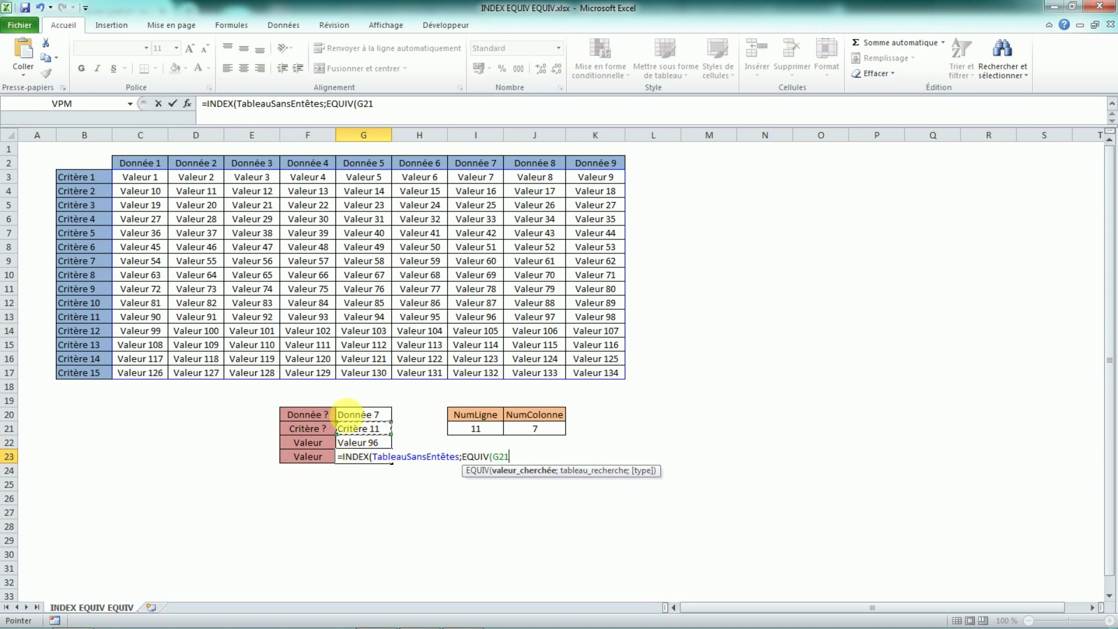
pyautogui.write(';')
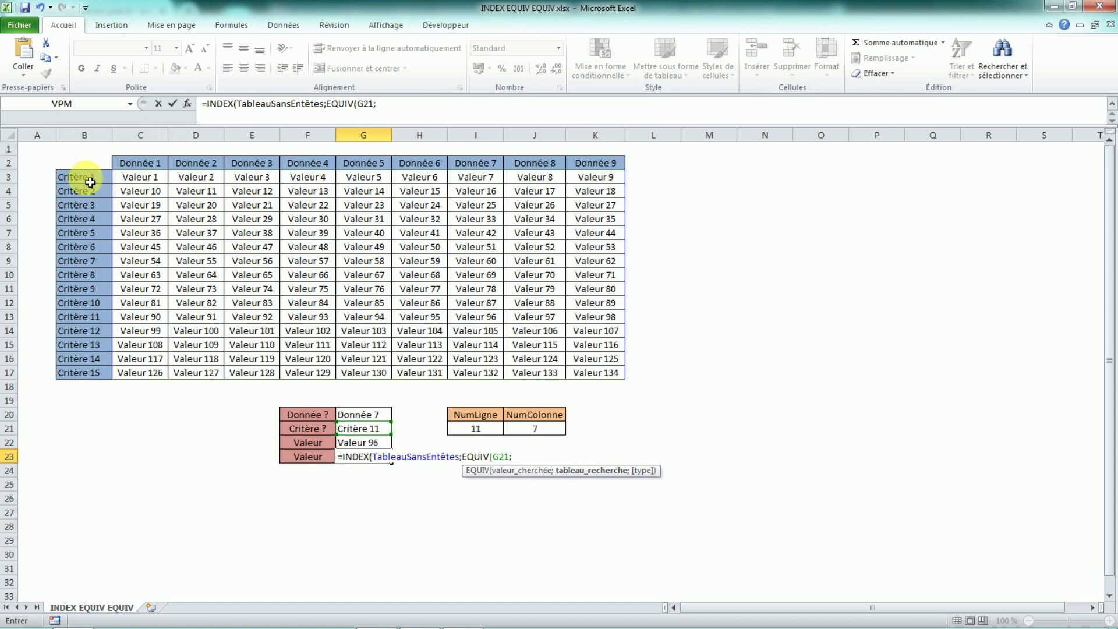
pyautogui.moveTo(91, 182); pyautogui.dragTo(85, 373)
pyautogui.write(';')
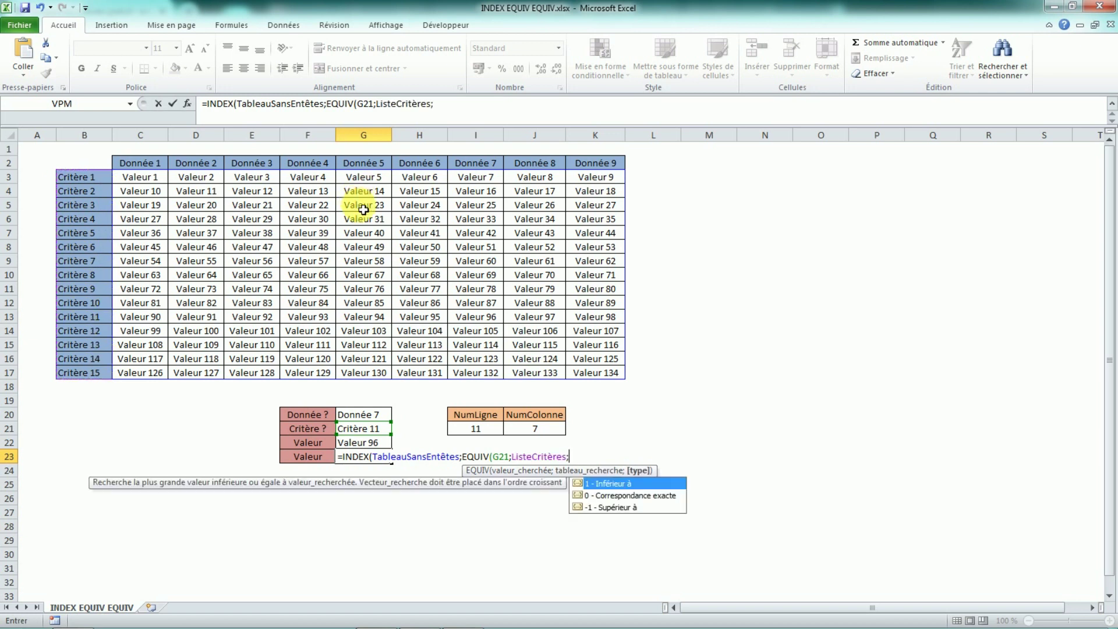
pyautogui.write('0)')
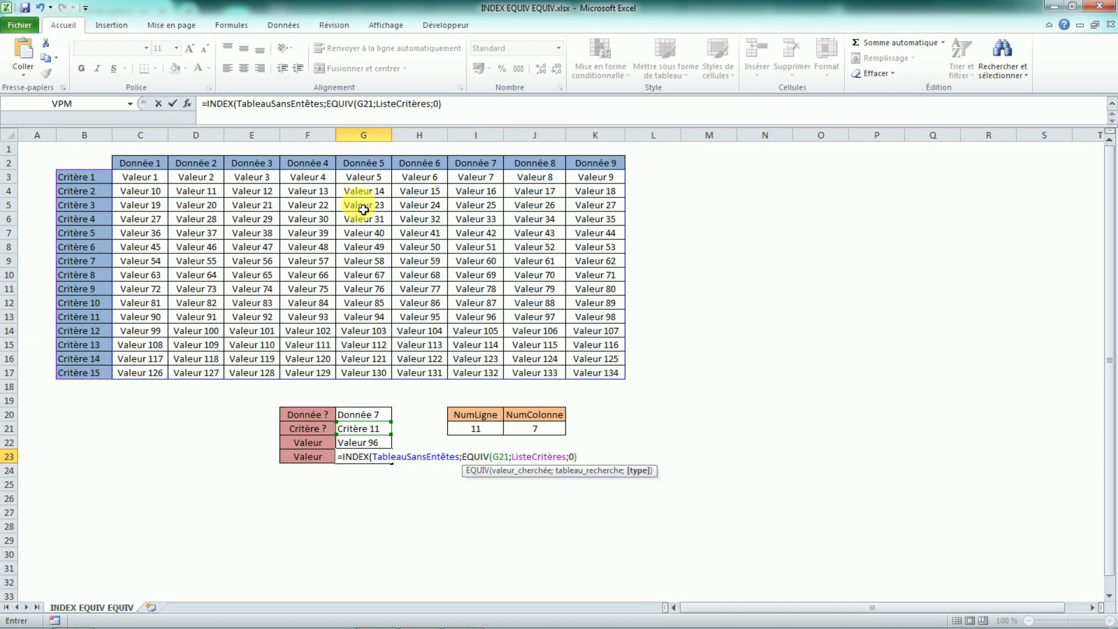
pyautogui.write(';')
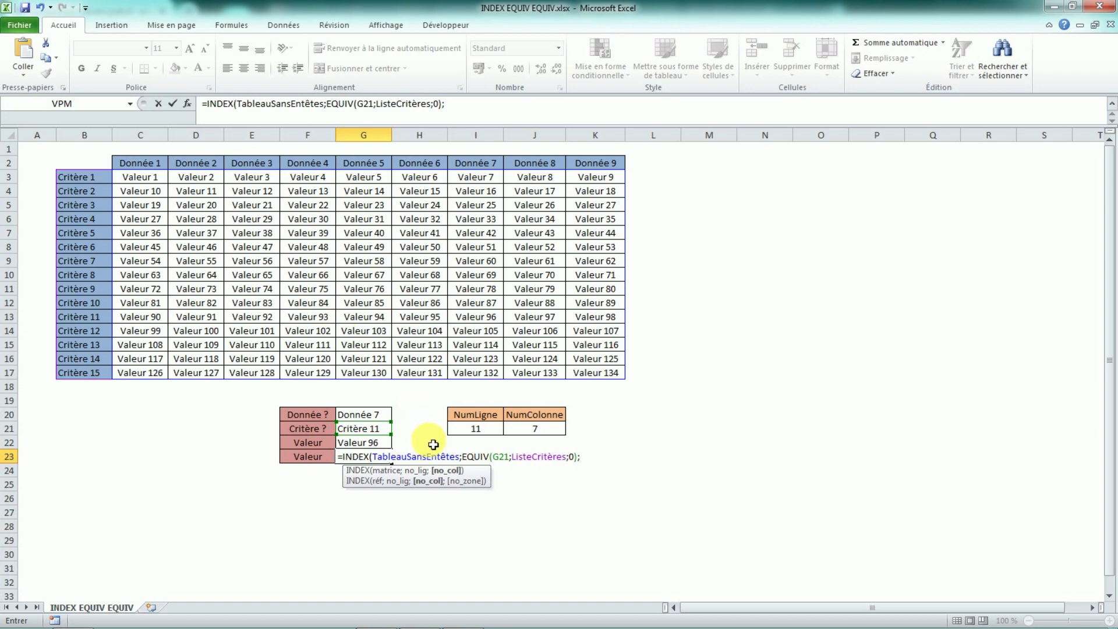
# Add EQUIV(G20;ListeDonnées;0) as the column argument in G23 and complete the INDEX formula
pyautogui.press('capslock')
pyautogui.write('EQUIV')
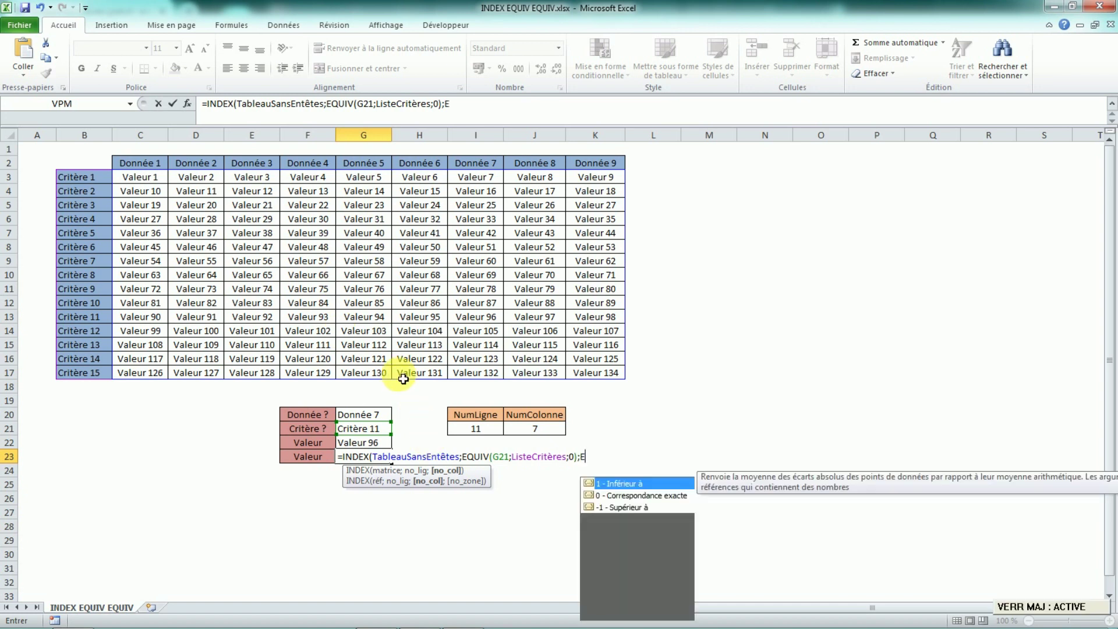
pyautogui.press('capslock')
pyautogui.write('(')
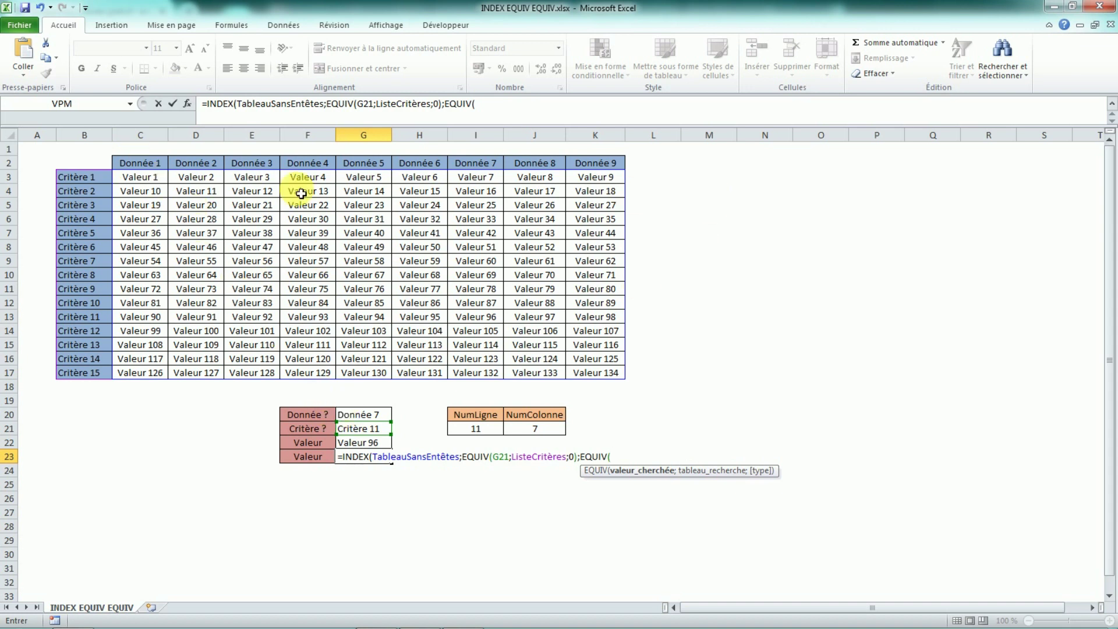
pyautogui.click(364, 414)
pyautogui.write(';')
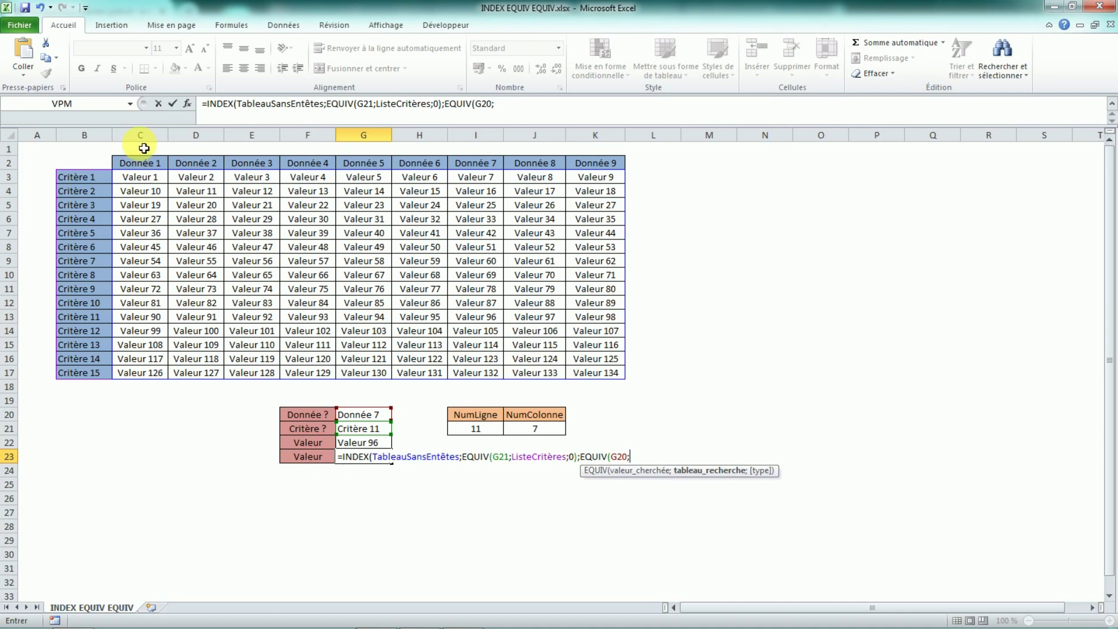
pyautogui.moveTo(142, 164); pyautogui.dragTo(585, 170)
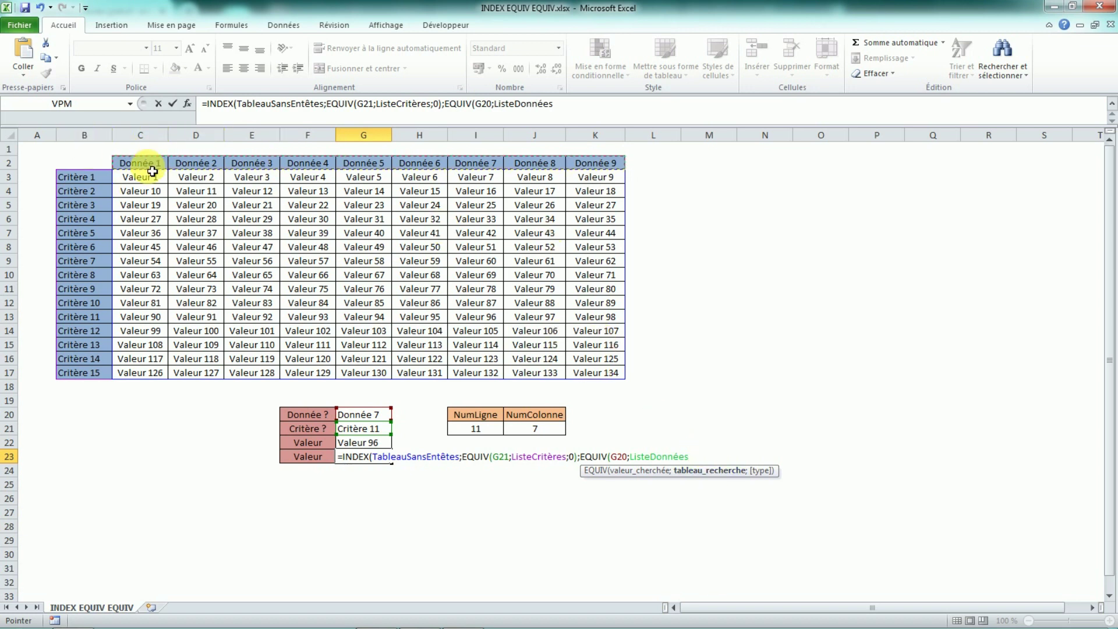
pyautogui.write(';')
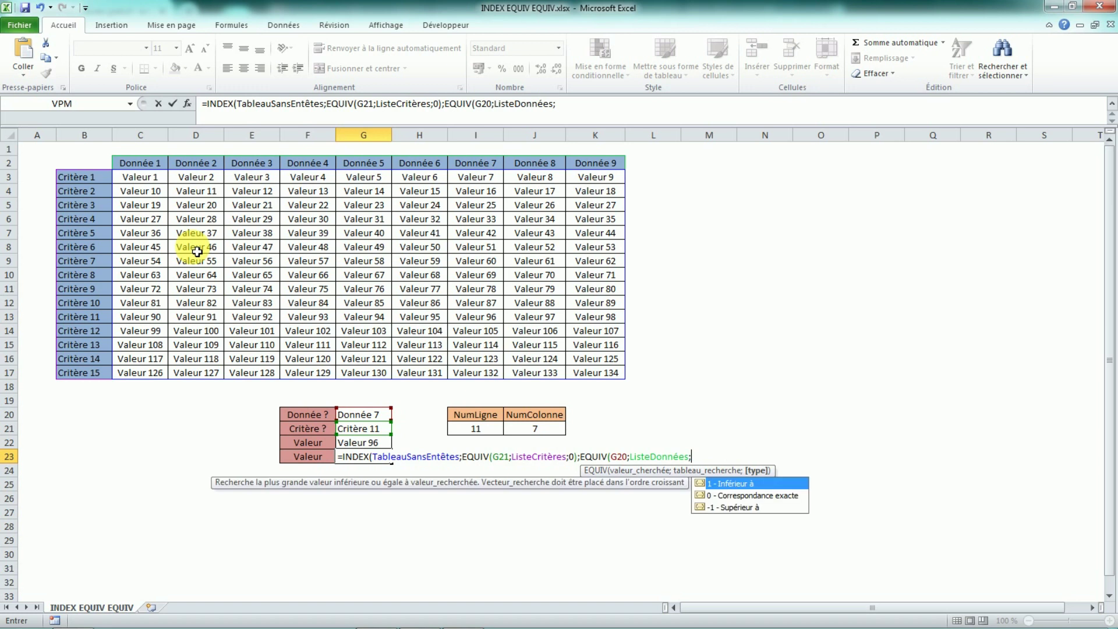
pyautogui.write('0)')
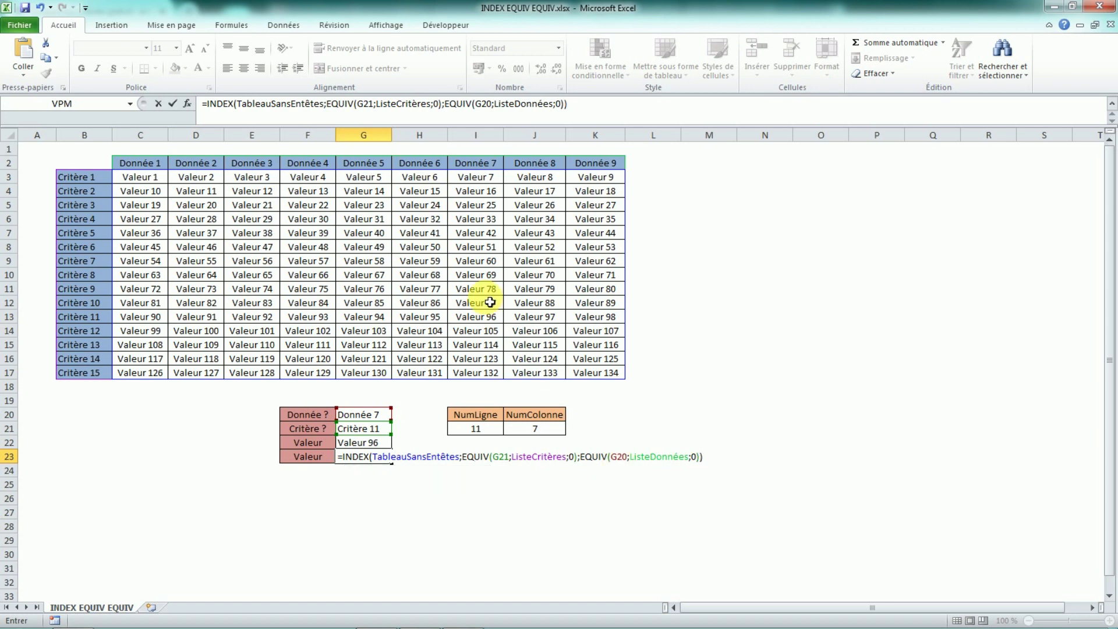
pyautogui.press('Return')
pyautogui.press('Up')
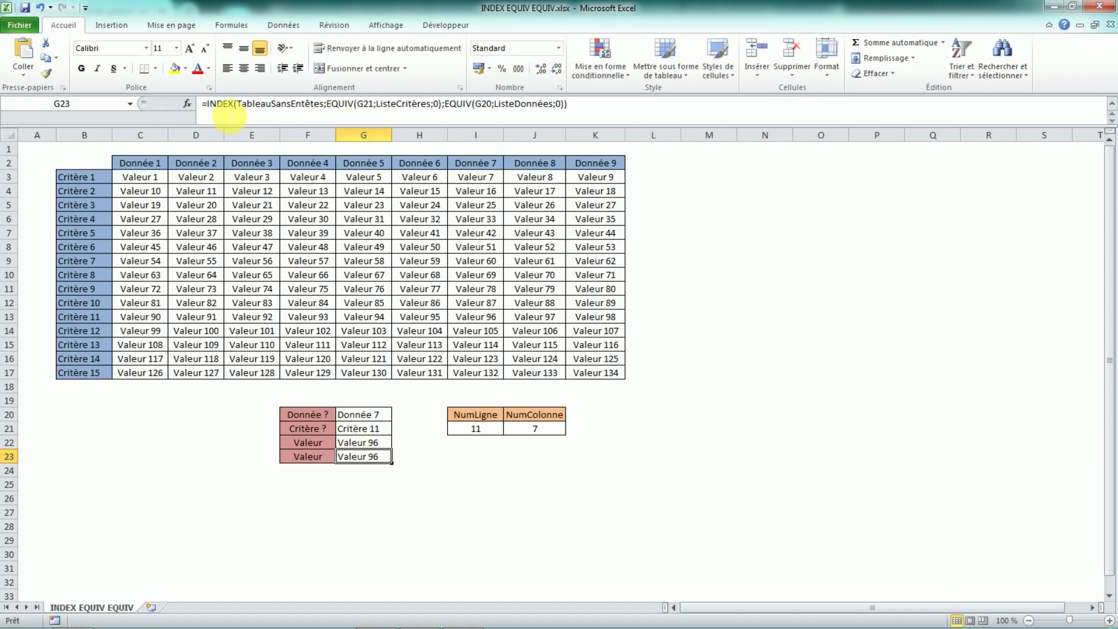
# Review the TableauSansEntêtes range, the combined formula in G22, the criteria list and the Donnée 1 column down to Critère 11
pyautogui.moveTo(140, 177); pyautogui.dragTo(596, 373)
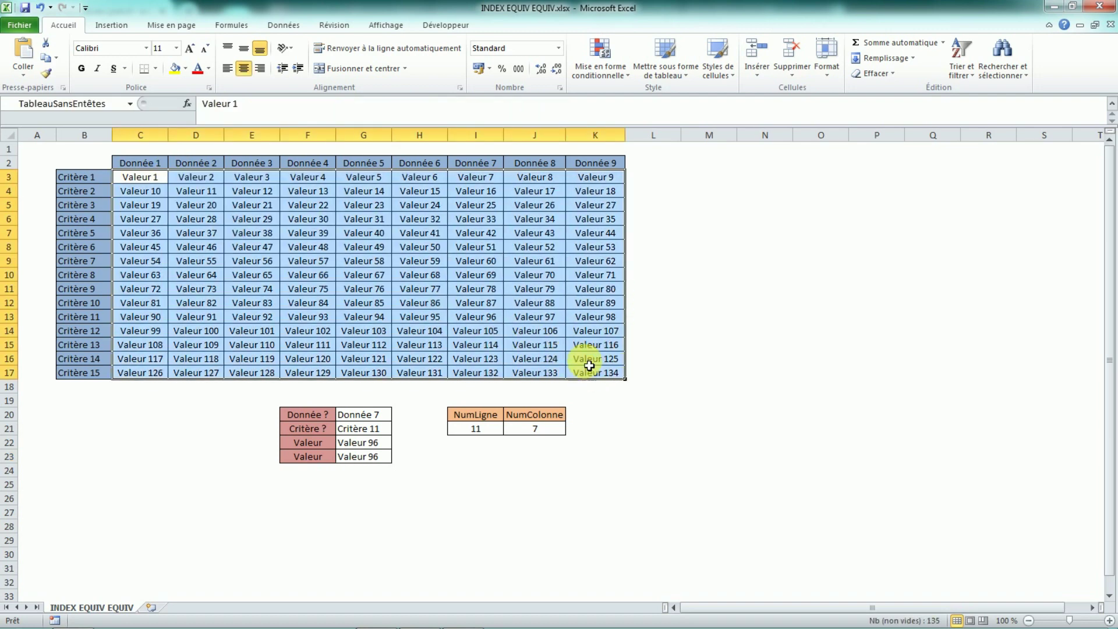
pyautogui.click(371, 447)
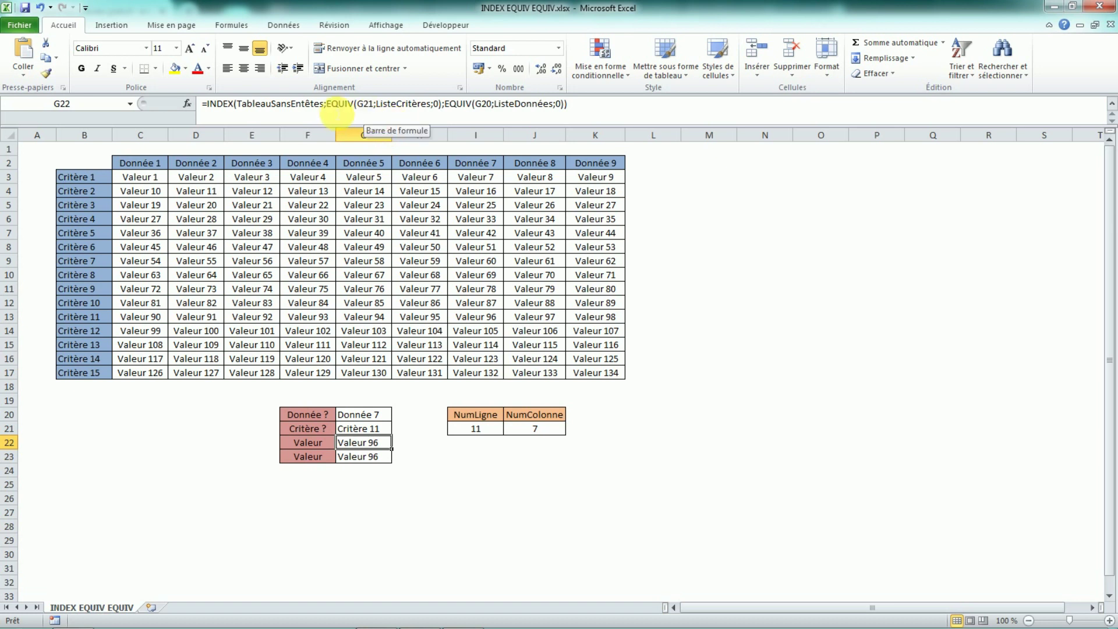
pyautogui.click(326, 104)
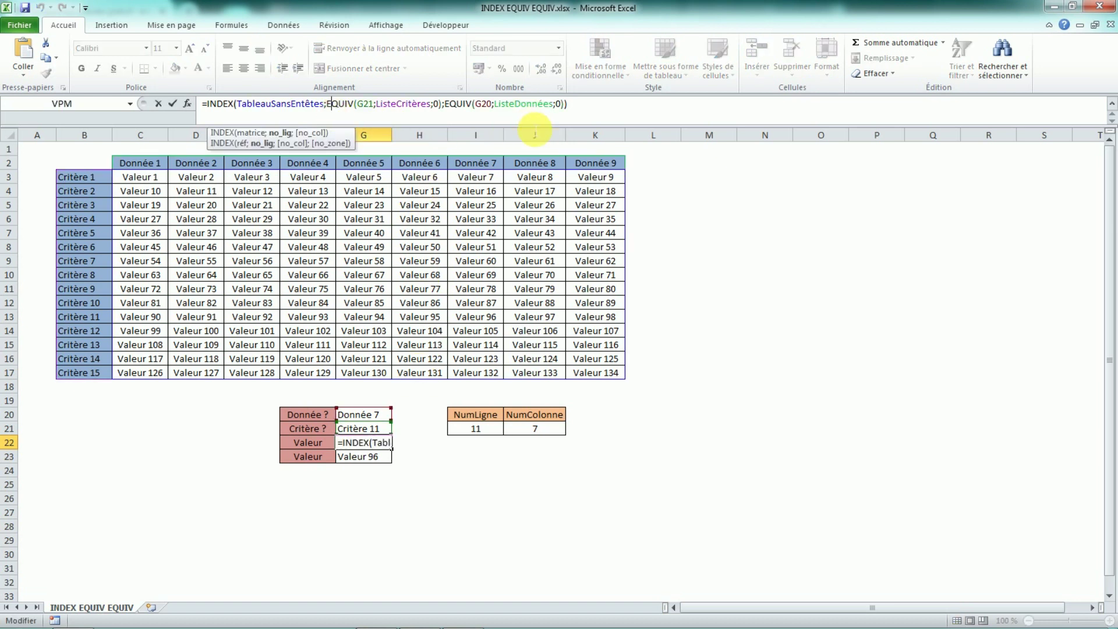
pyautogui.press('Return')
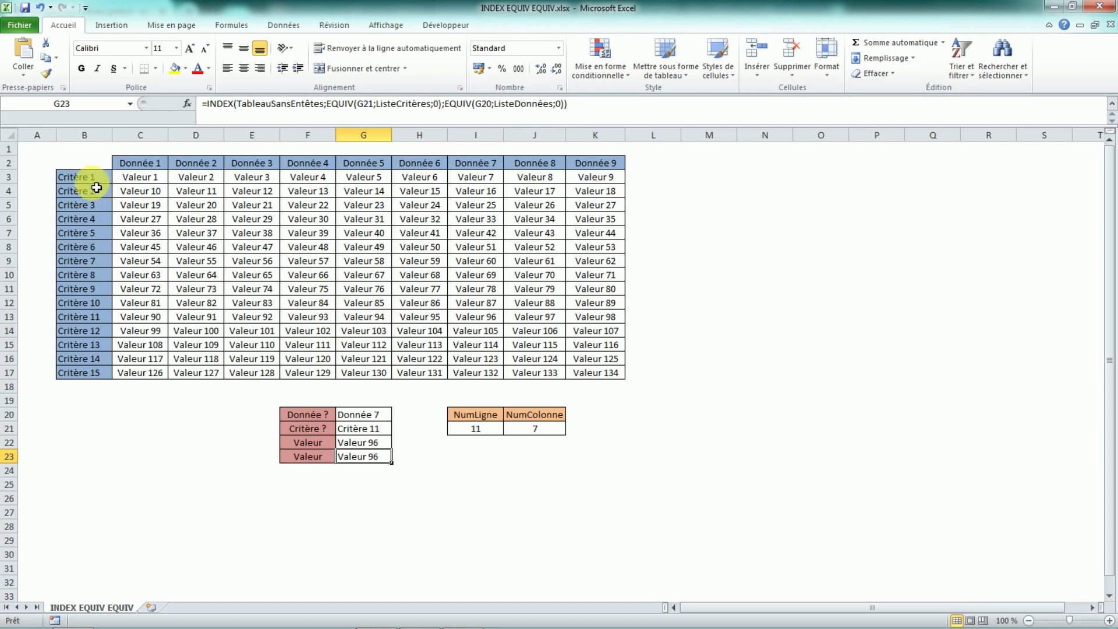
pyautogui.moveTo(89, 184); pyautogui.dragTo(92, 379)
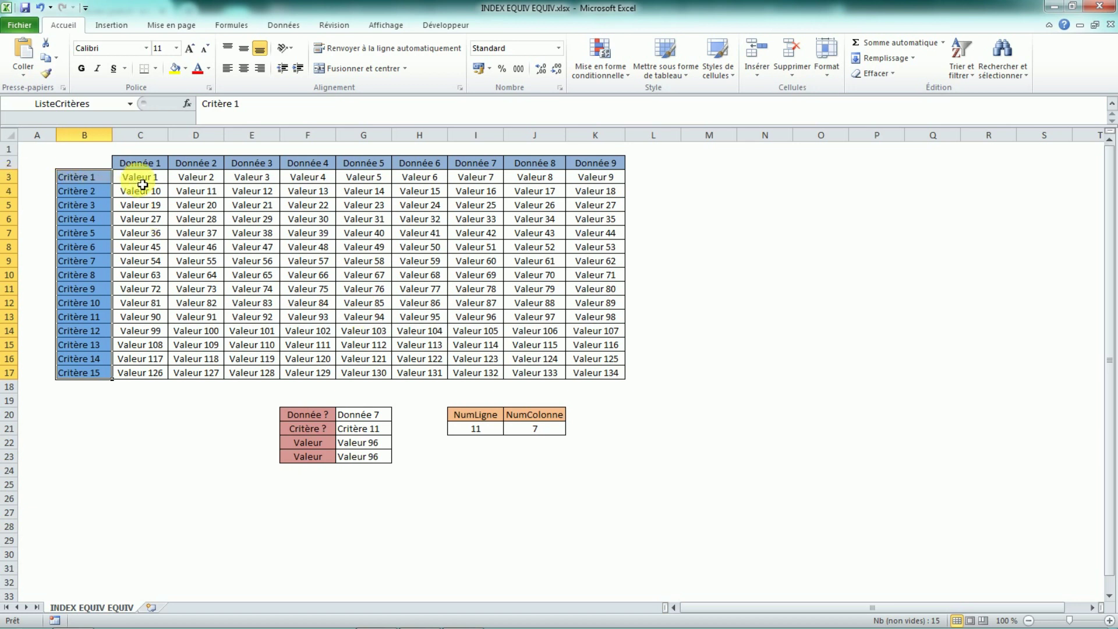
pyautogui.moveTo(144, 182); pyautogui.dragTo(155, 314)
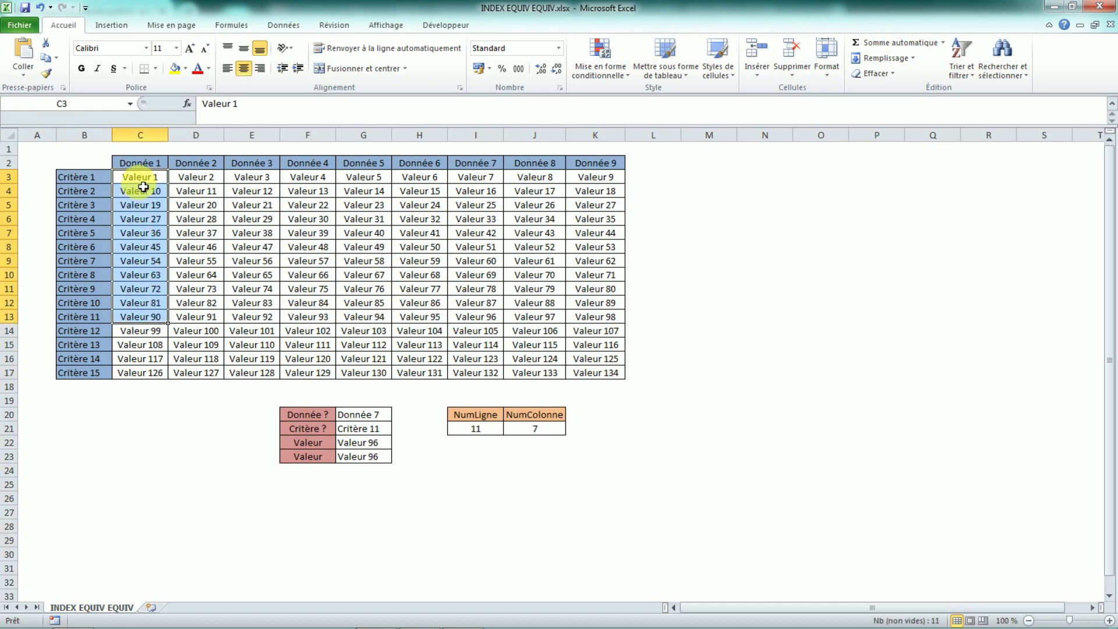
# Examine the criteria list down to Critère 11 and the table cell where Critère 11 meets Donnée 7
pyautogui.moveTo(84, 178); pyautogui.dragTo(88, 372)
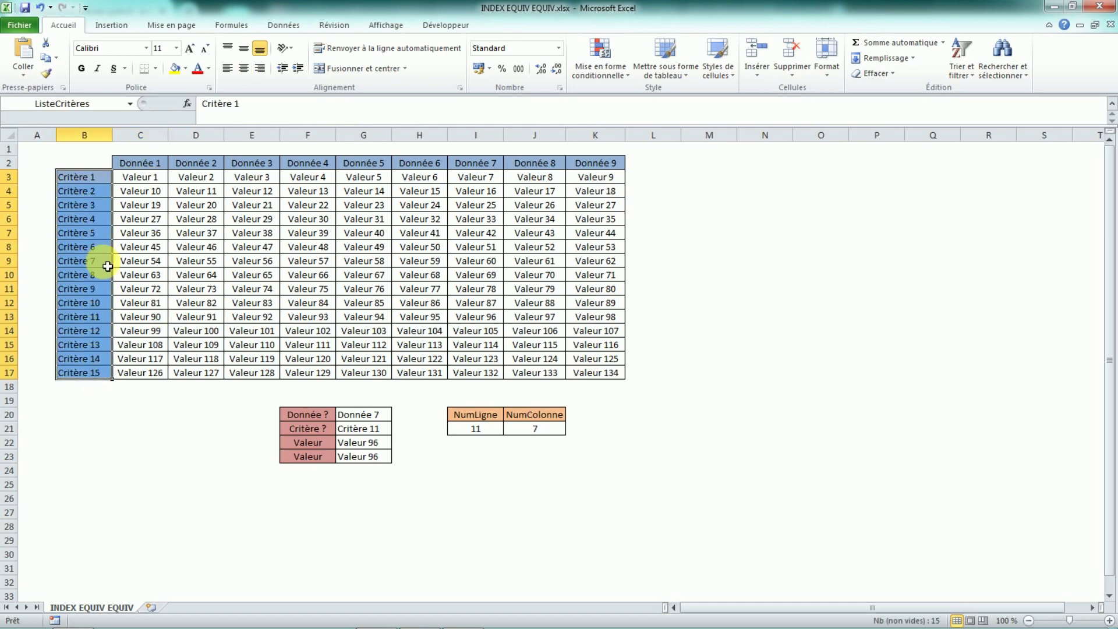
pyautogui.moveTo(95, 182); pyautogui.dragTo(105, 316)
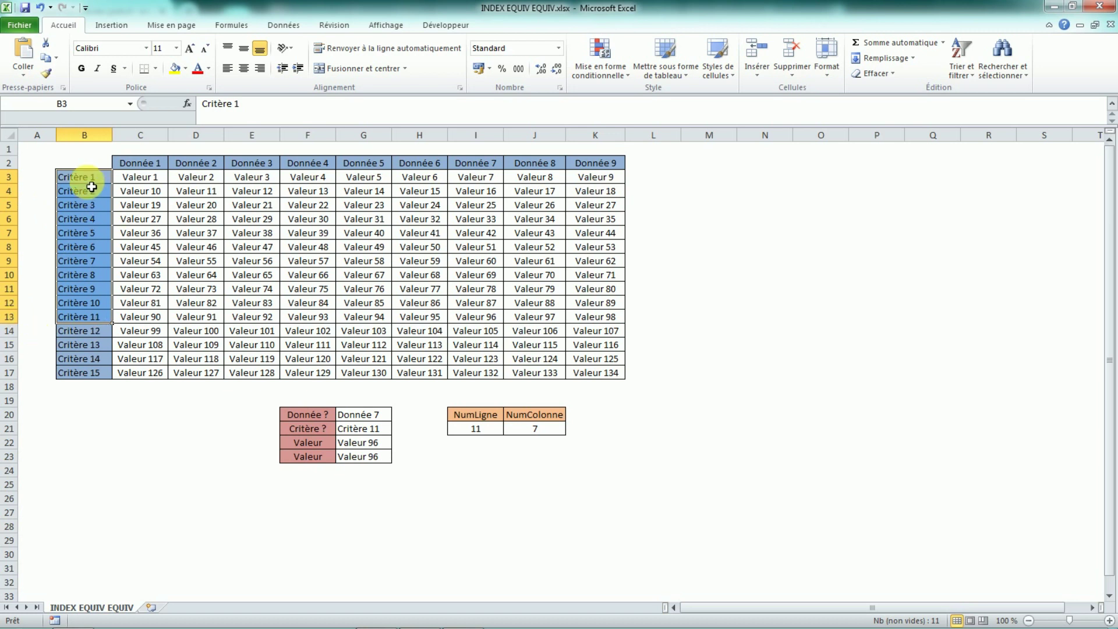
pyautogui.moveTo(91, 183); pyautogui.dragTo(83, 314)
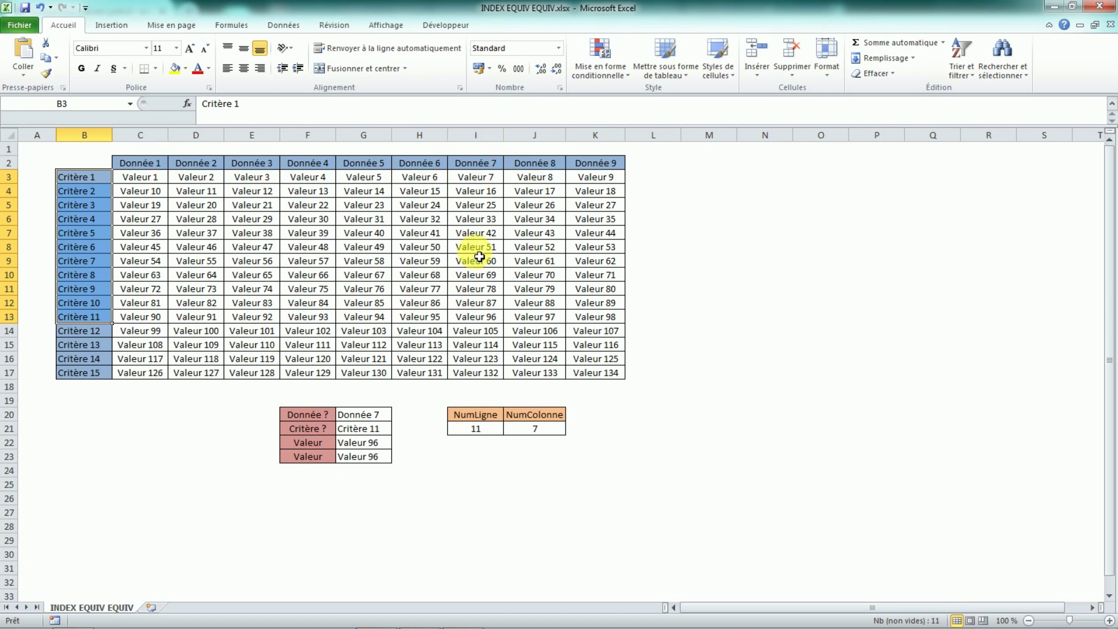
pyautogui.click(474, 315)
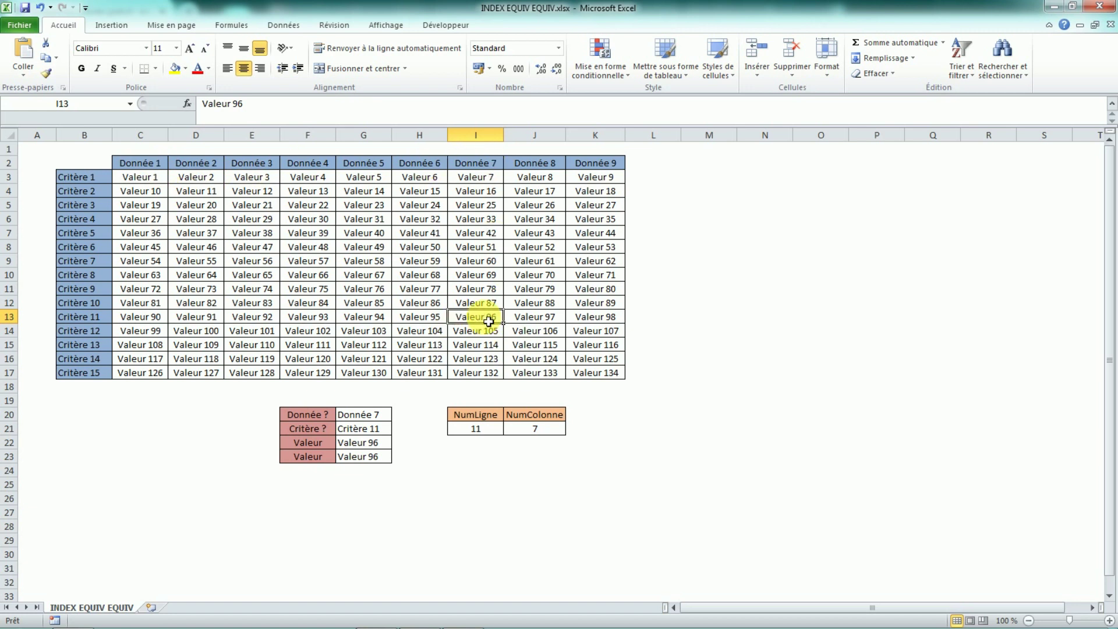
# Set the lookup choices to Donnée 5 and Critère 6, and check the matching table cell against both Valeur results
pyautogui.click(372, 415)
pyautogui.click(398, 414)
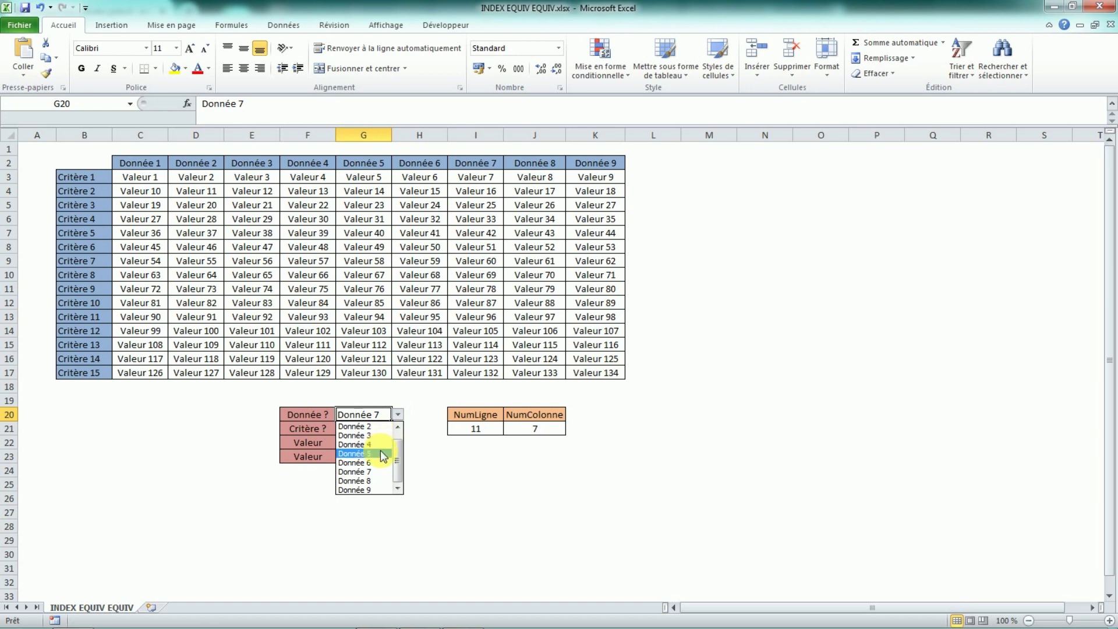
pyautogui.click(361, 454)
pyautogui.click(385, 429)
pyautogui.click(399, 431)
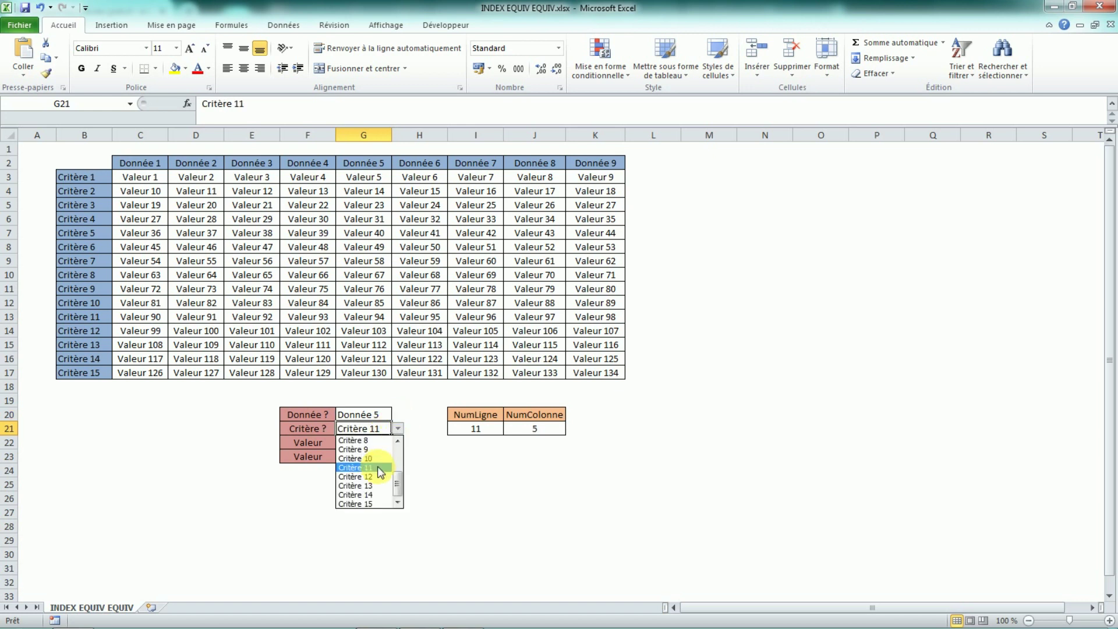
pyautogui.click(373, 450)
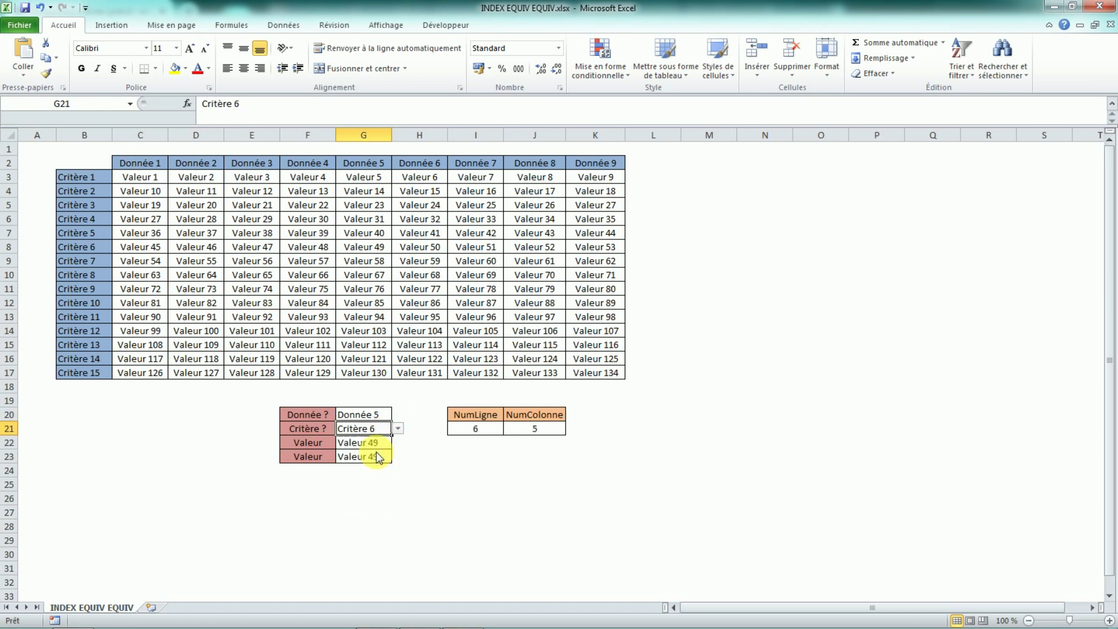
pyautogui.click(369, 247)
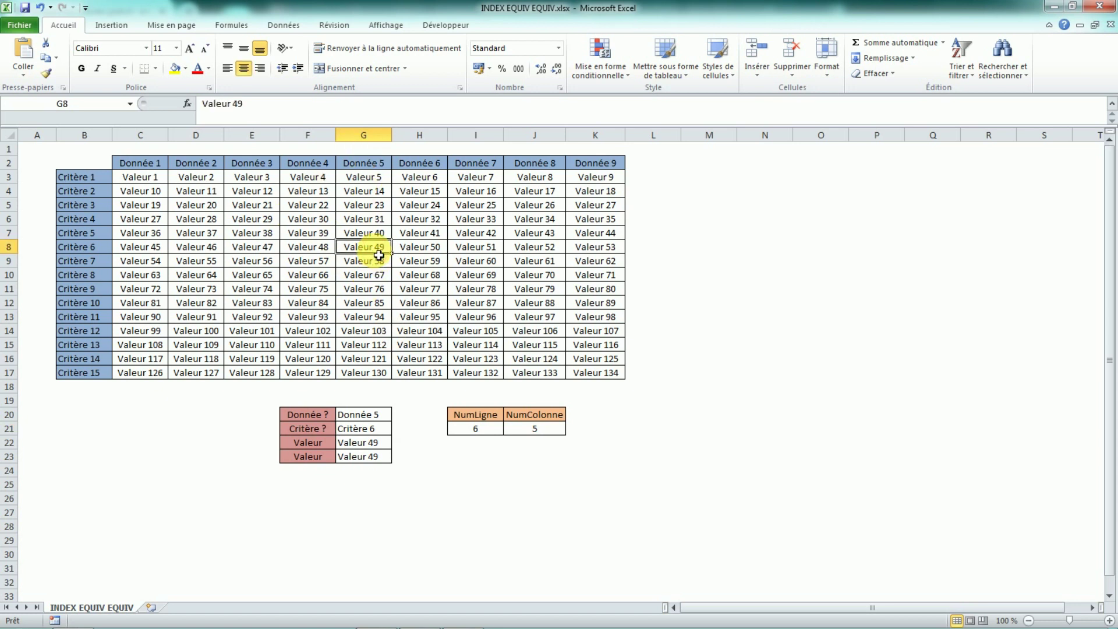
pyautogui.click(658, 471)
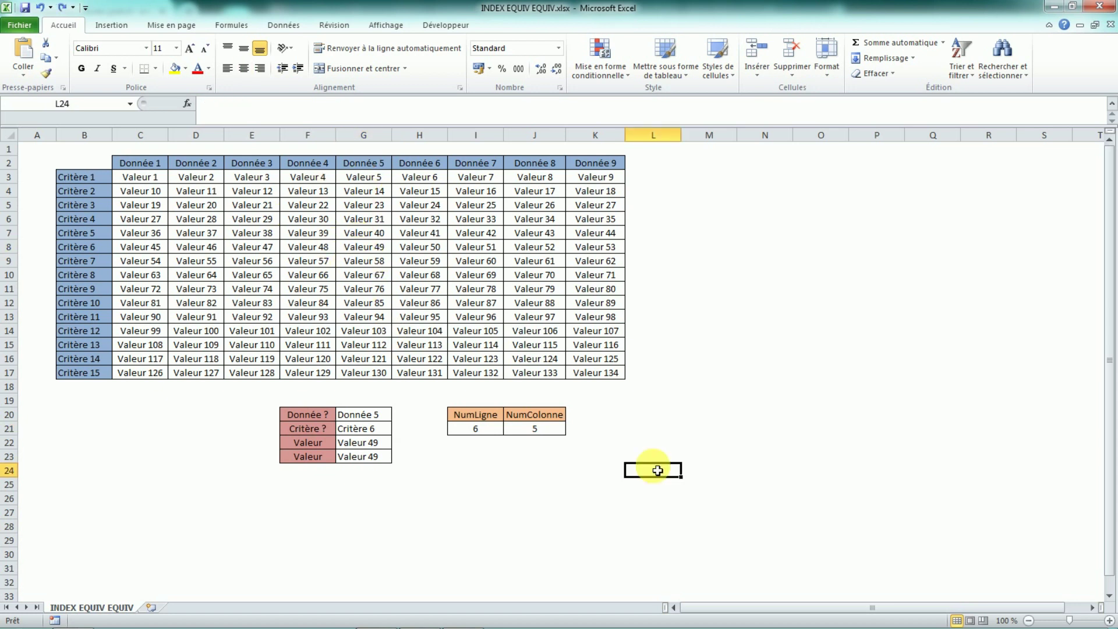